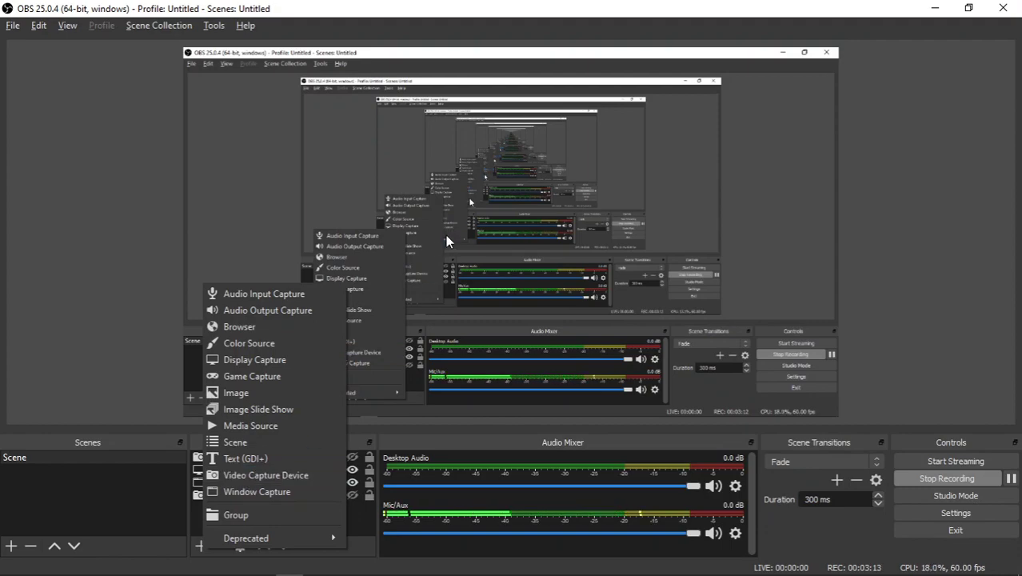
- Switch to Canva in the browser and create a new Presentation (16:9) design
key(alt+Tab)
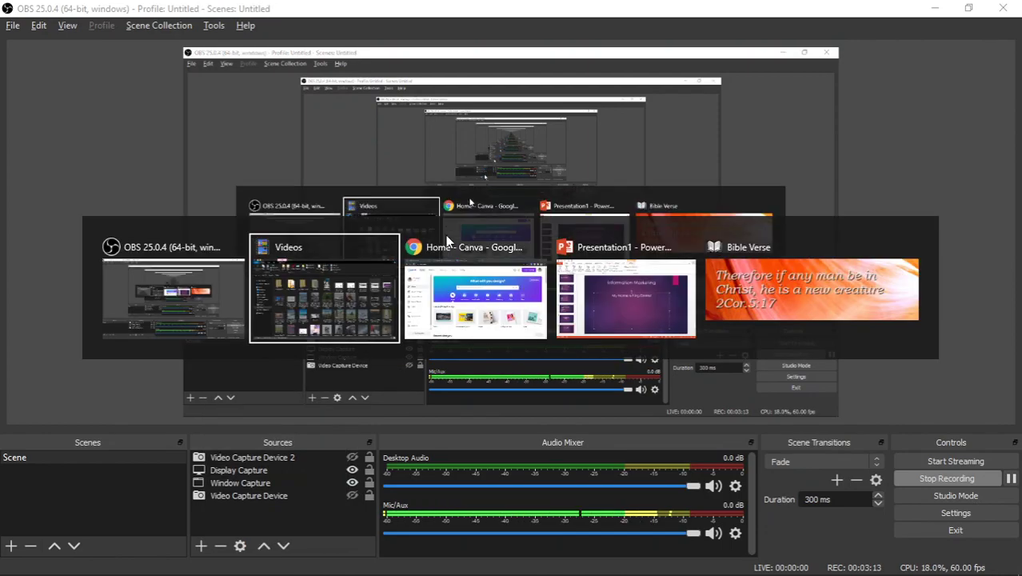
click(495, 288)
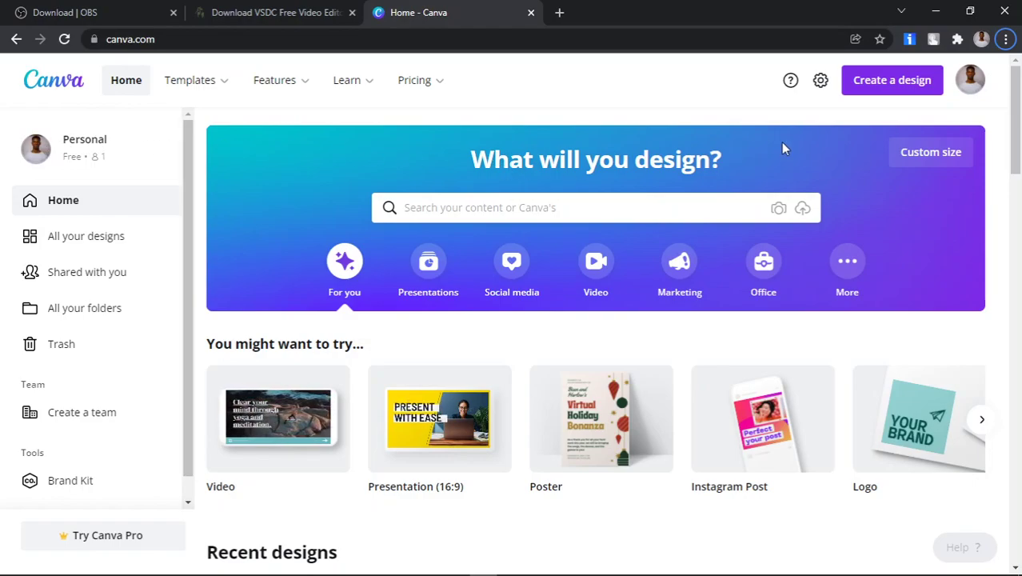
click(885, 91)
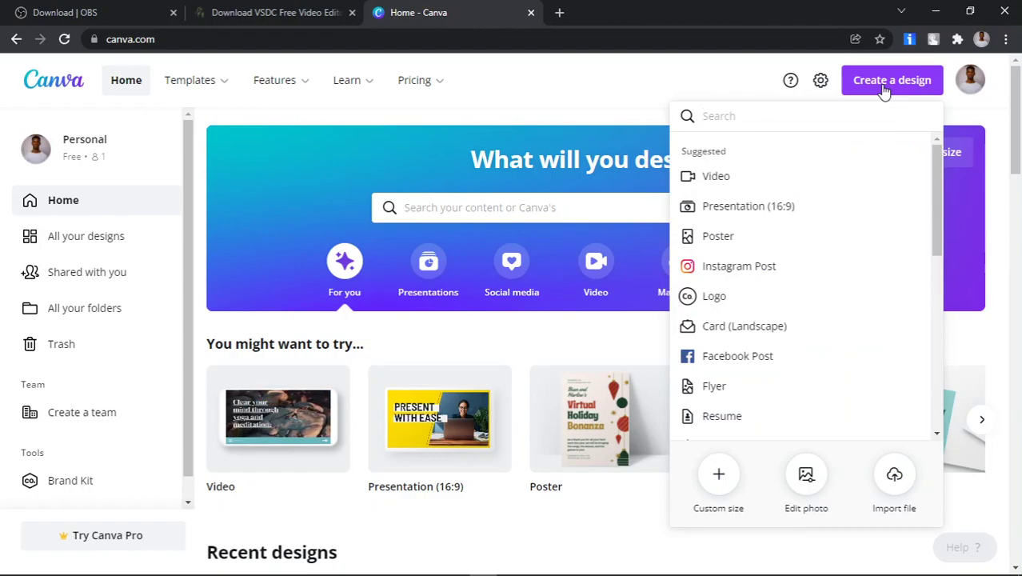
click(742, 210)
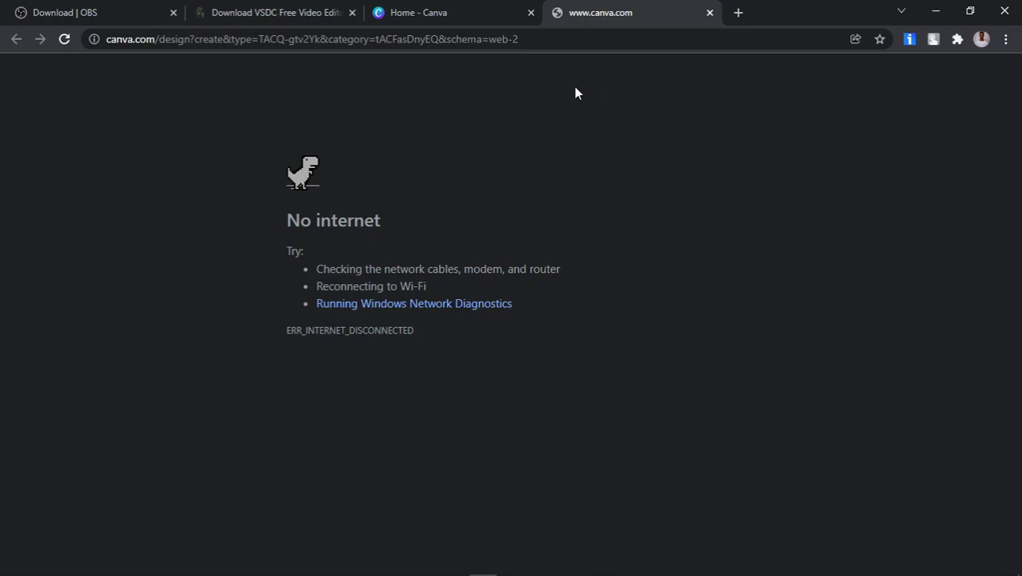
- Look through the design types offered on the Canva home page and return to the new presentation
click(466, 6)
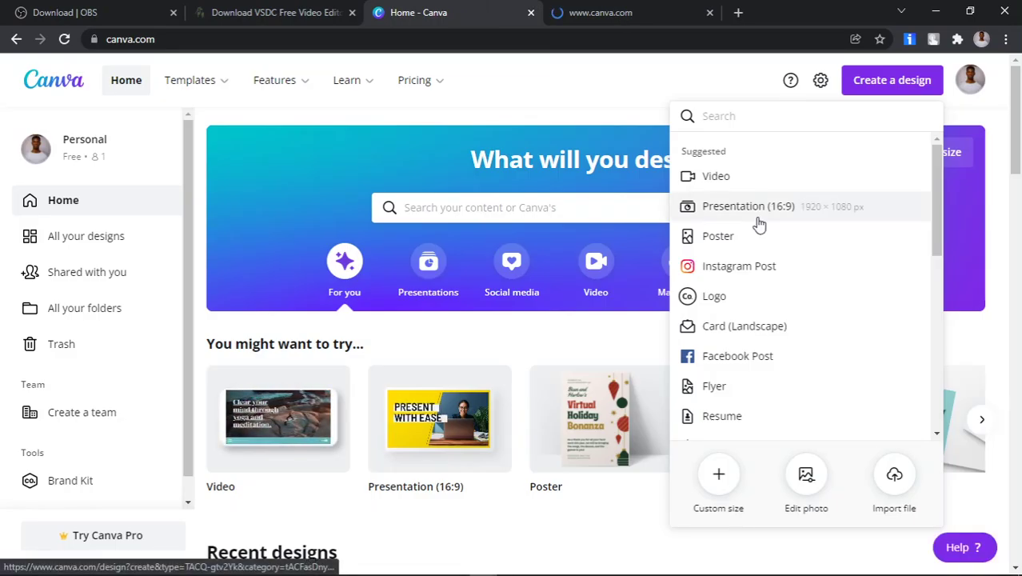
scroll(760, 228, down, 2)
scroll(764, 224, up, 2)
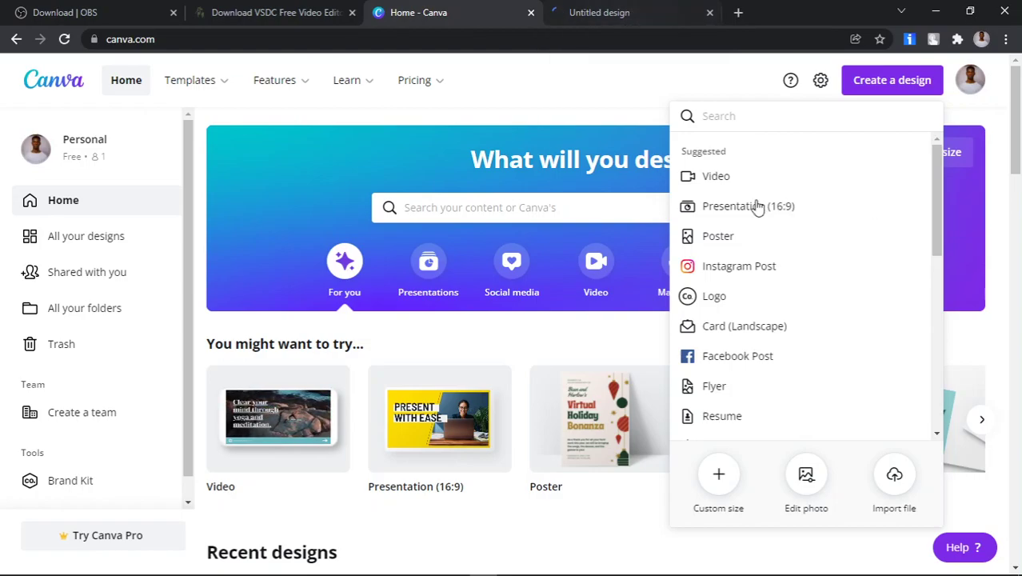
scroll(768, 296, down, 6)
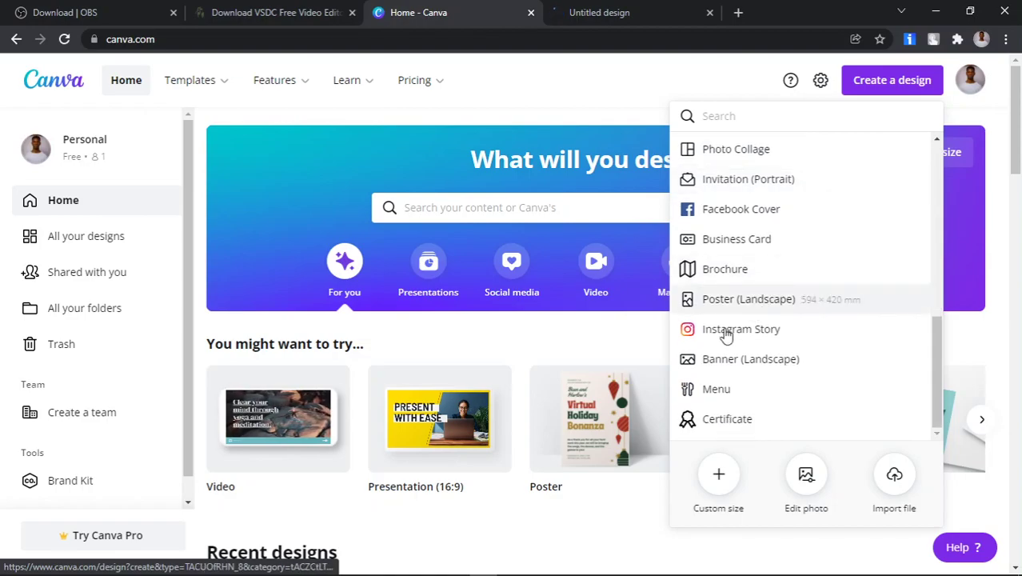
click(589, 9)
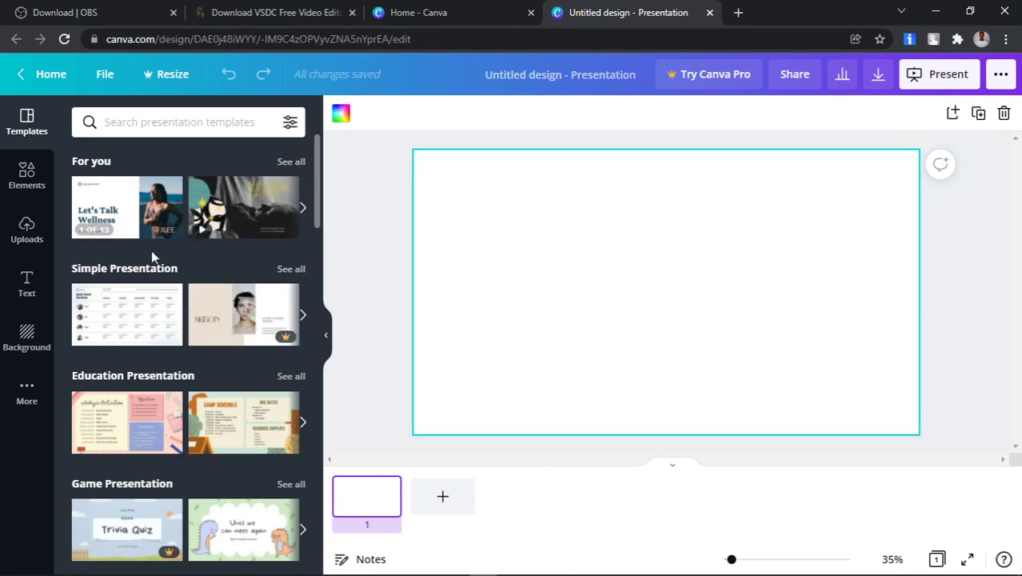
- Apply the title page of the Green and Beige Abstract Patterns Home Maintenance Tips Listing Presentation template to page 1
scroll(151, 250, down, 3)
scroll(153, 359, down, 2)
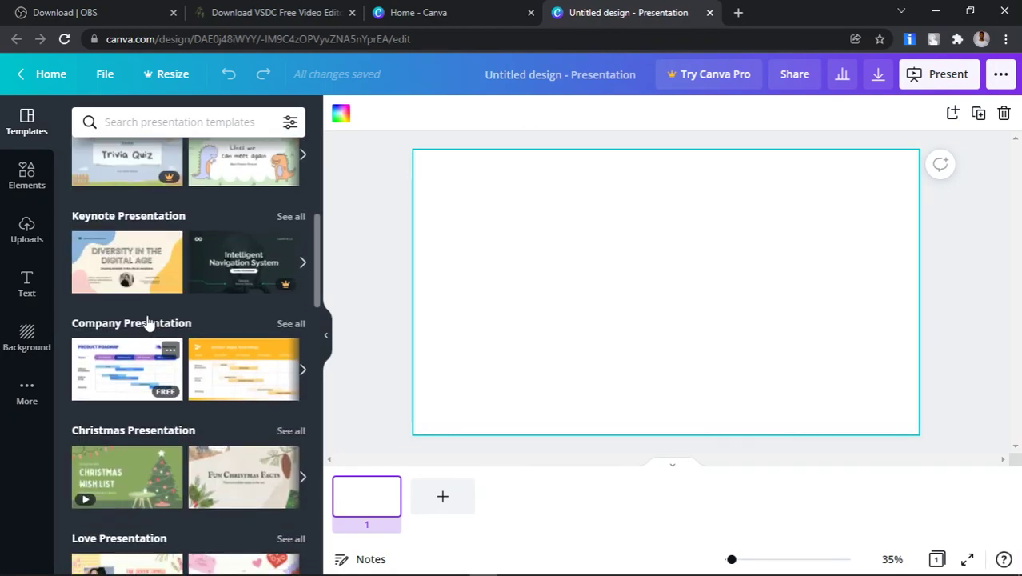
scroll(235, 297, down, 4)
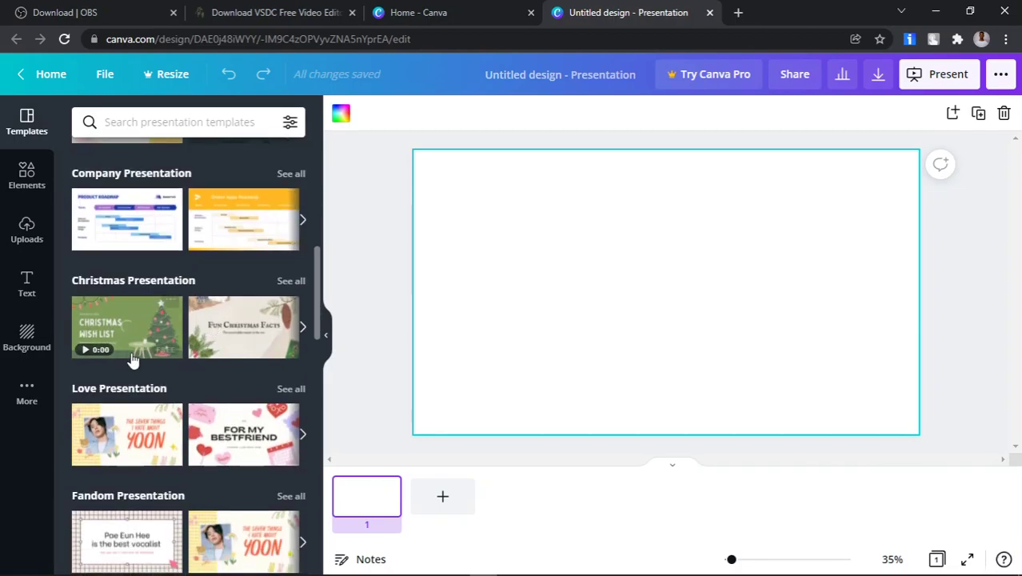
scroll(137, 348, down, 5)
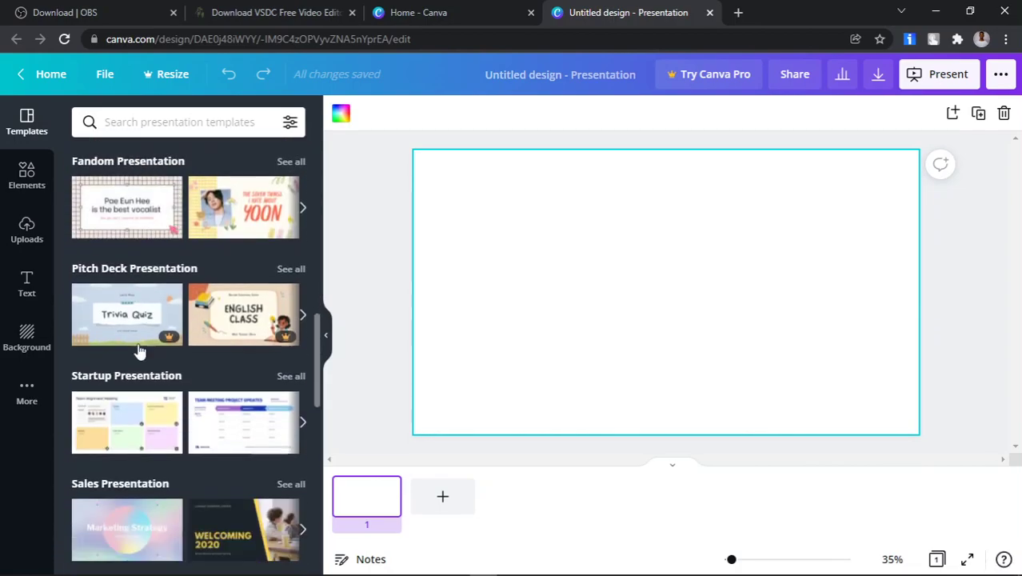
scroll(136, 355, down, 1)
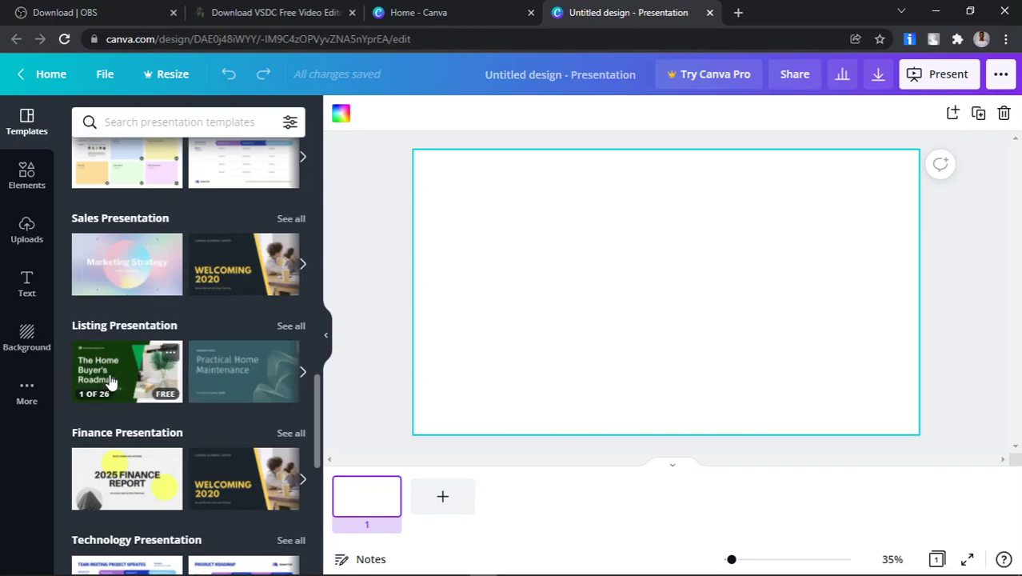
click(211, 375)
scroll(165, 339, down, 1)
scroll(176, 376, down, 3)
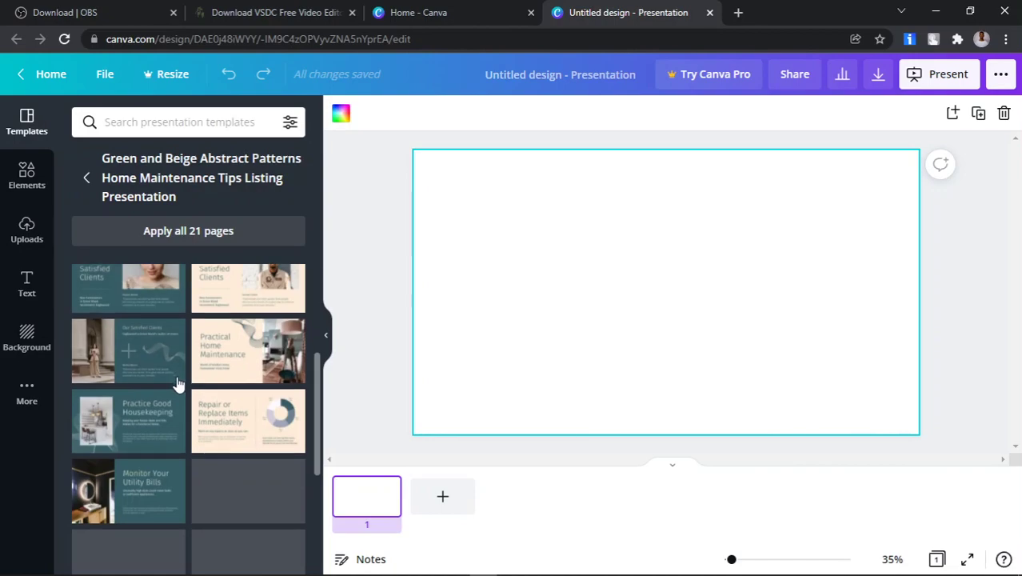
scroll(182, 411, up, 4)
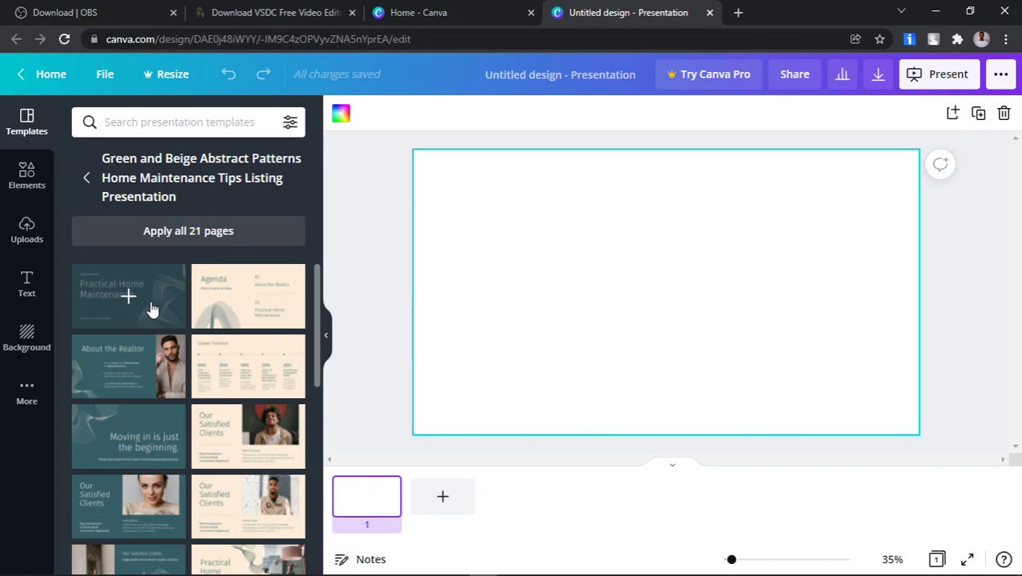
click(150, 308)
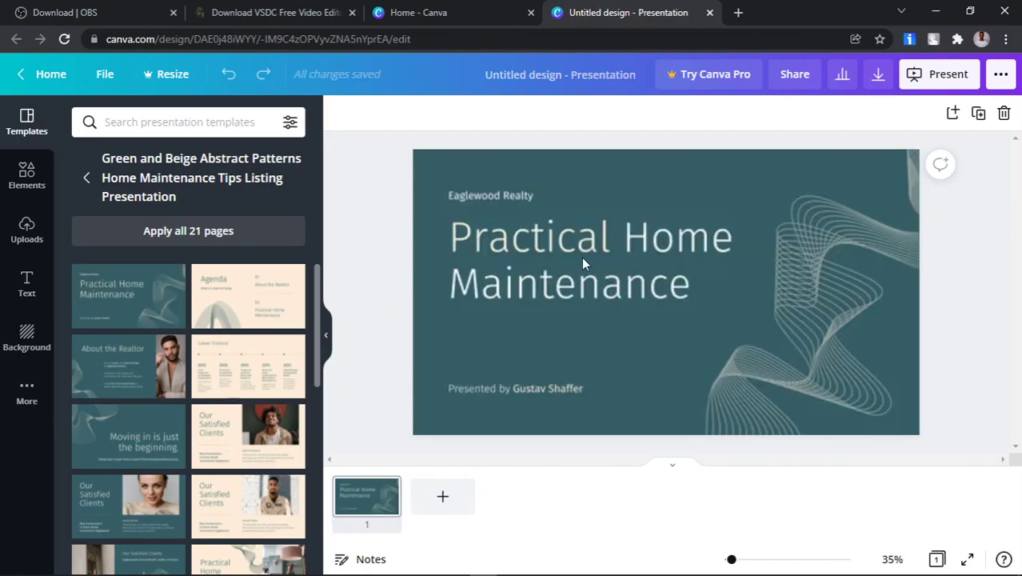
- Replace the "Practical Home Maintenance" title on page 1 with "Just Explaining"
click(537, 275)
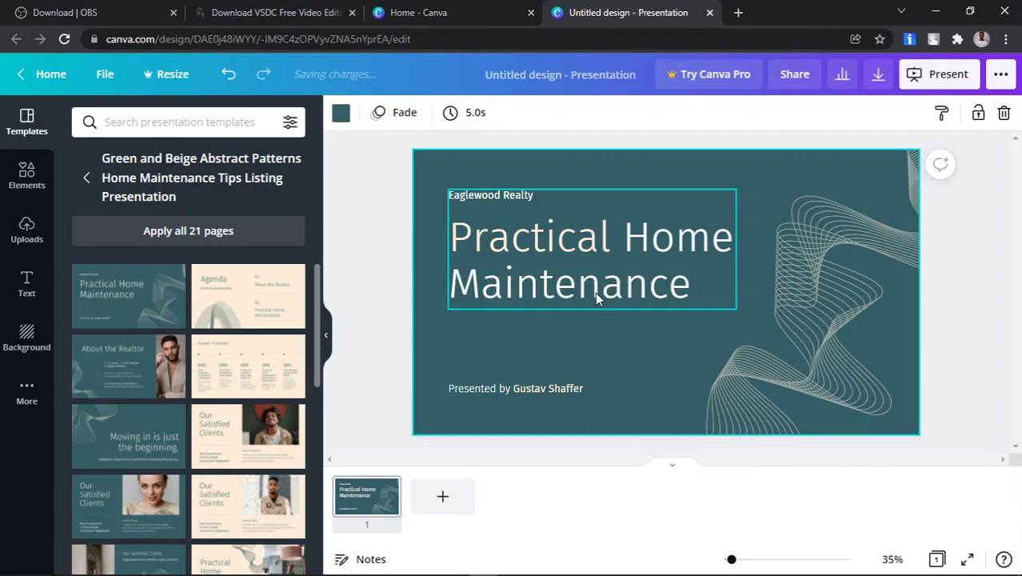
double_click(681, 277)
drag(708, 281, 441, 227)
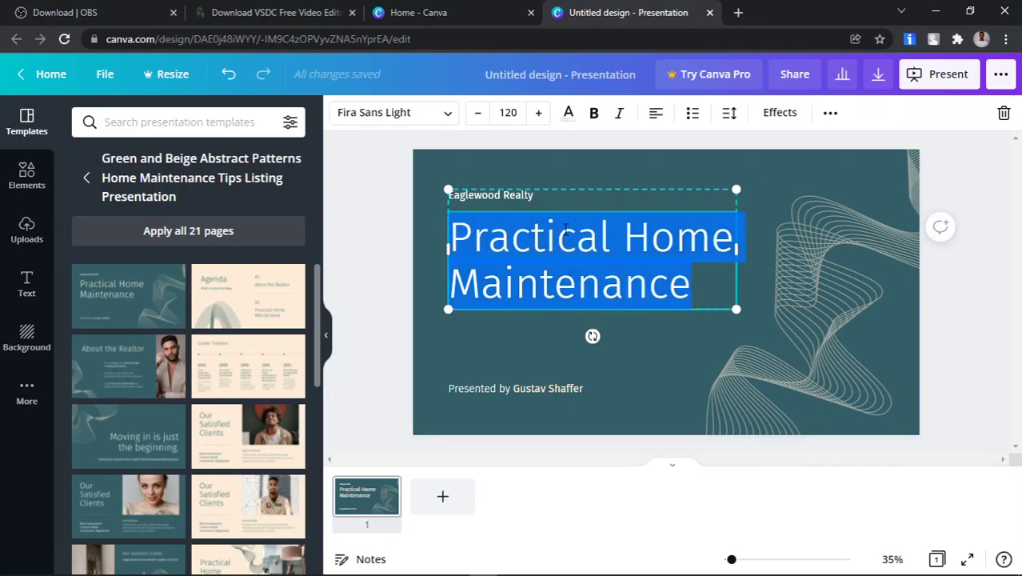
text(Just )
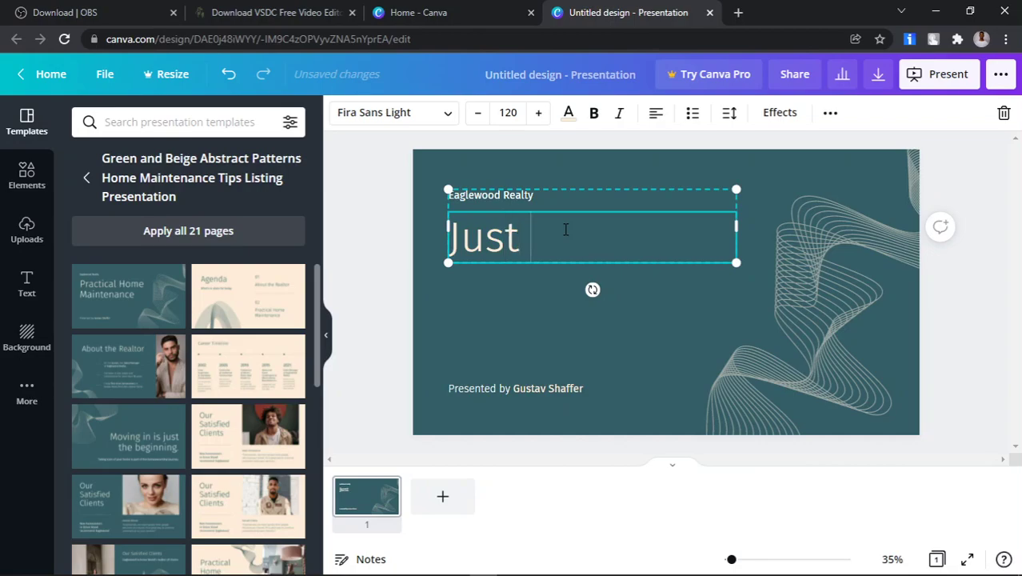
text(Explain)
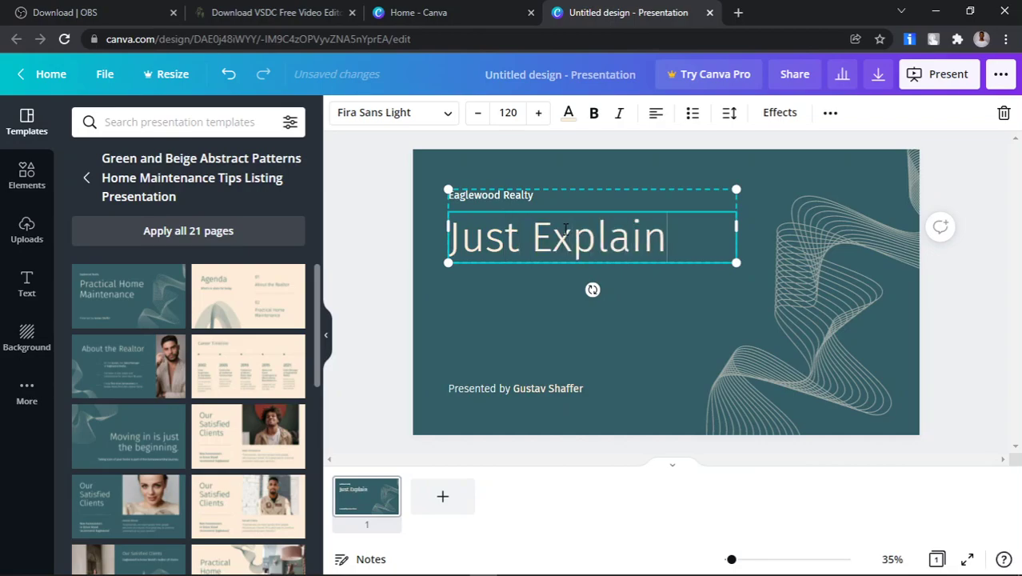
text(ing)
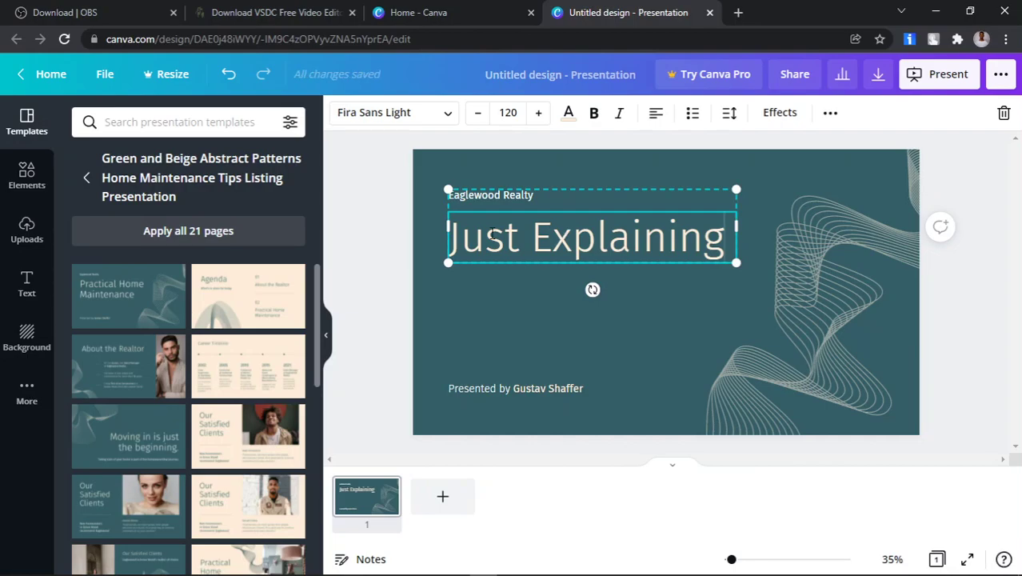
- Add a second page and apply the template's Agenda layout to it
scroll(238, 381, down, 6)
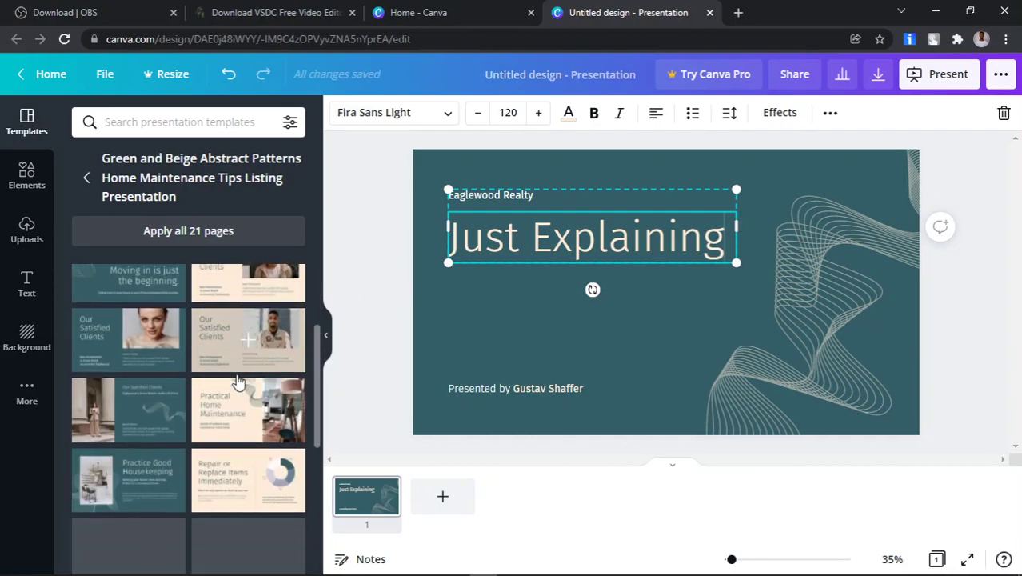
scroll(229, 364, up, 5)
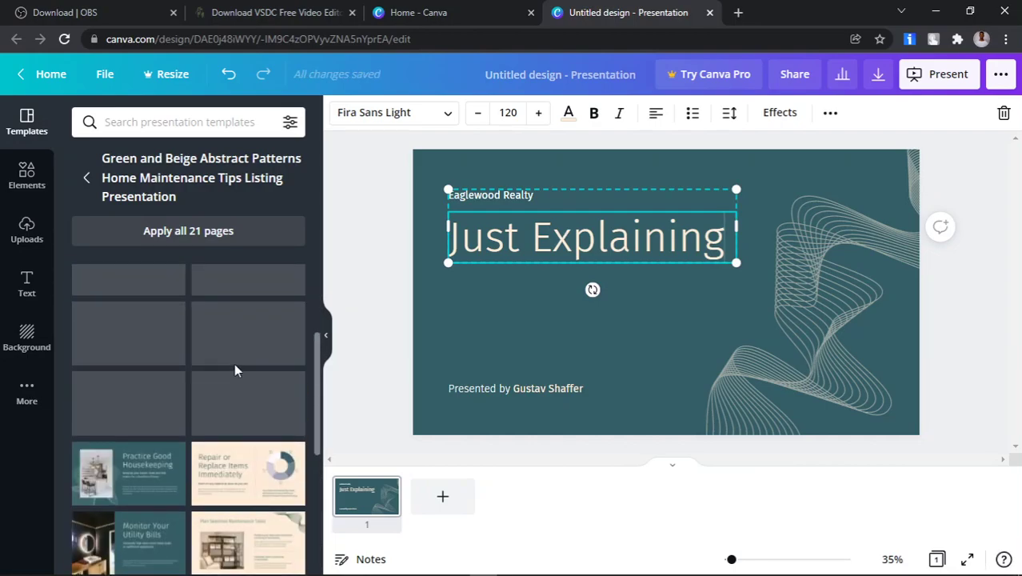
click(450, 505)
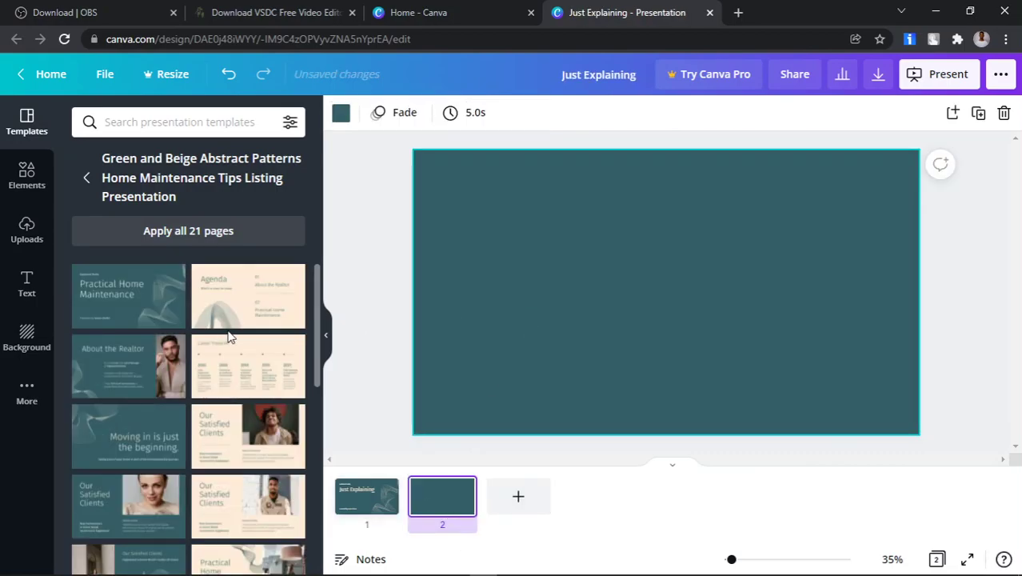
click(236, 297)
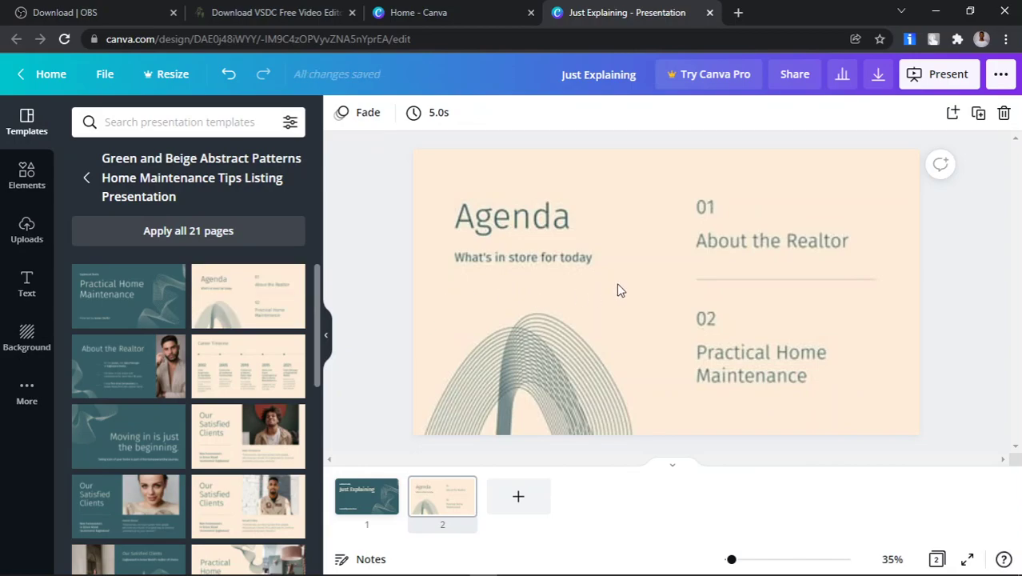
- Delete the curved line graphic from the Agenda page and undo the deletion
click(618, 285)
key(Delete)
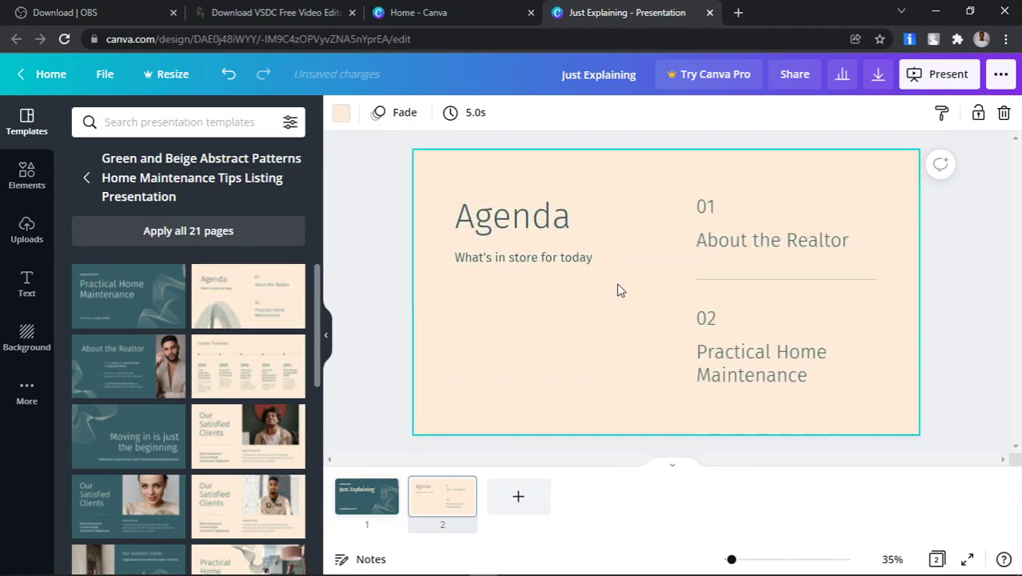
key(ctrl+z)
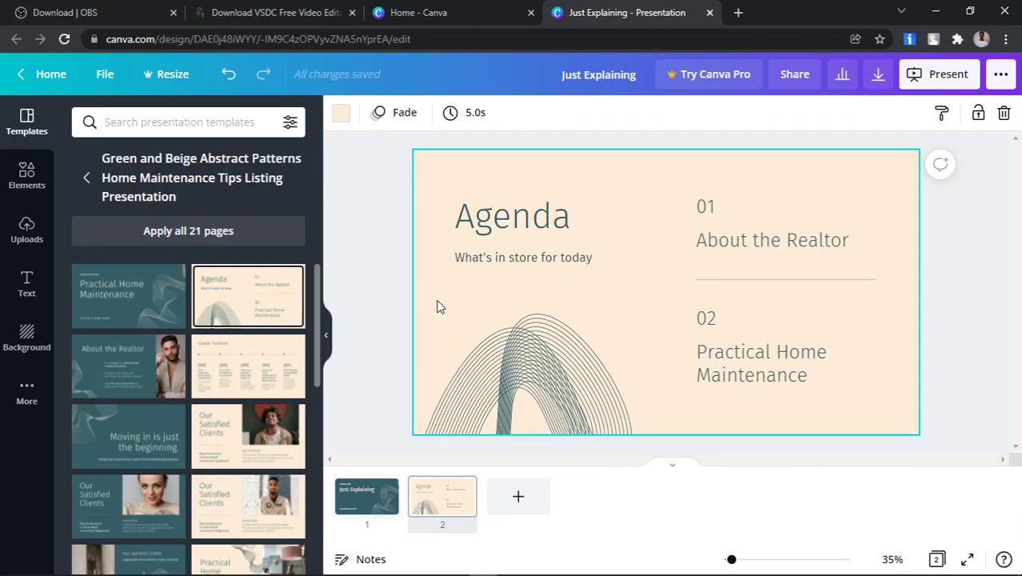
- Add a third page with the template's "Moving in is just the beginning." layout and select its heading
click(516, 499)
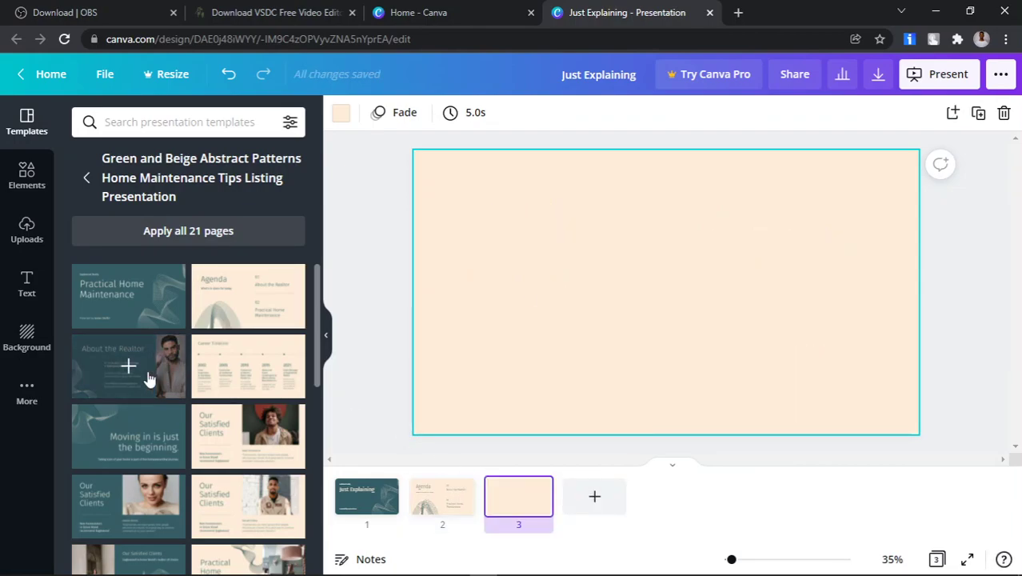
click(144, 428)
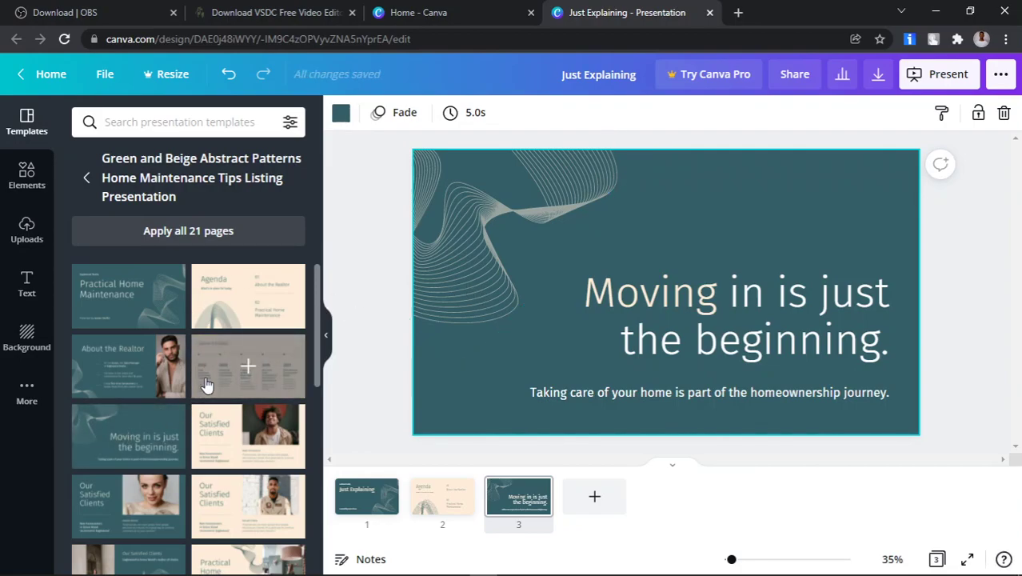
click(695, 323)
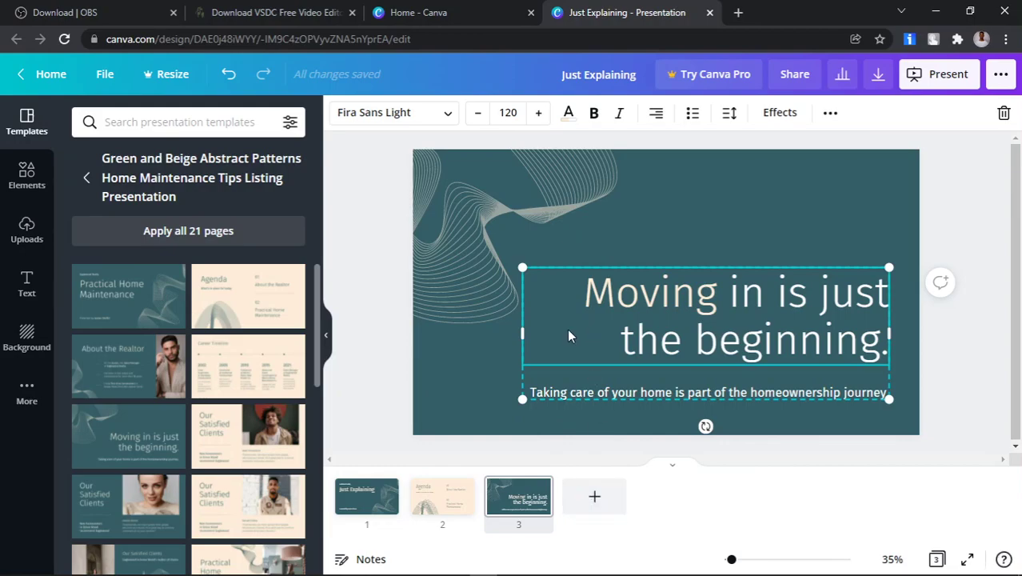
- Search Windows for "recorder" and open the Voice Recorder app
mouse_move(58, 570)
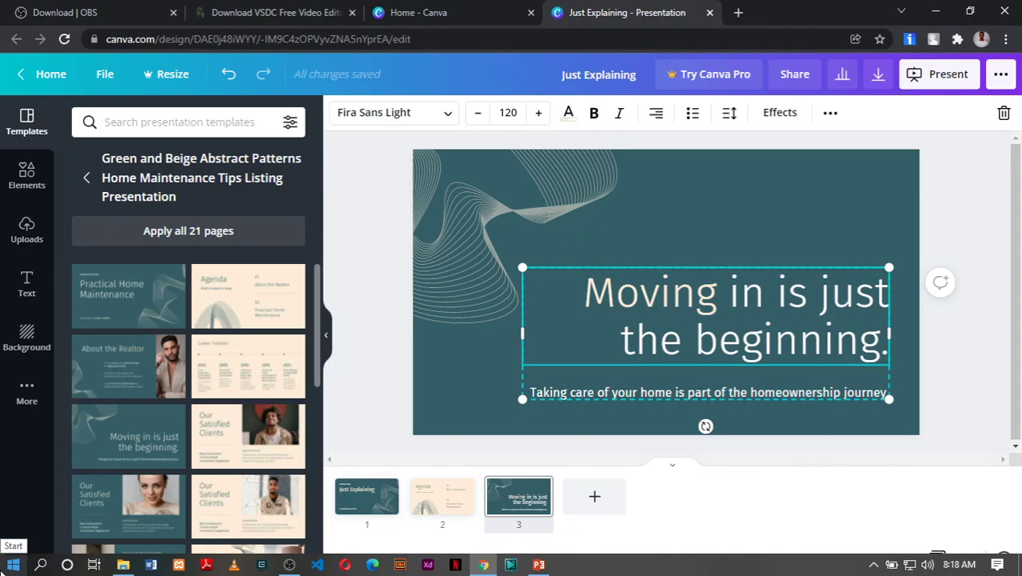
click(13, 565)
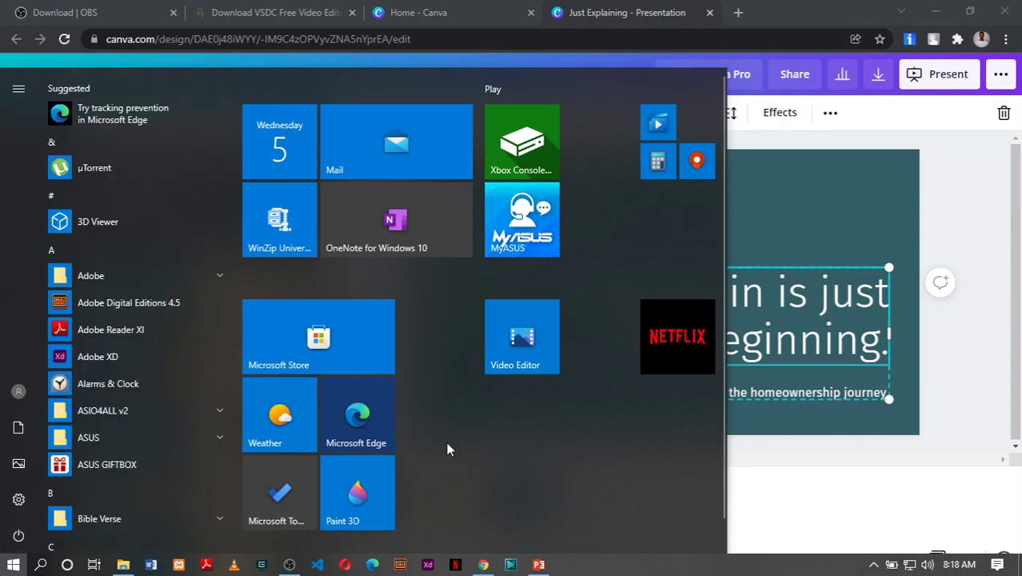
key(Escape)
key(super)
text(re)
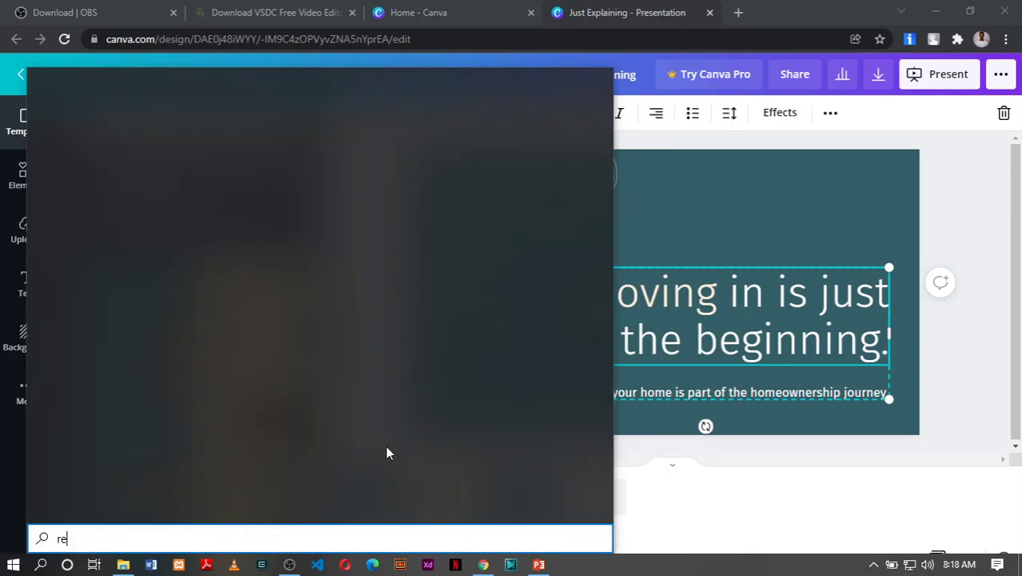
text(c)
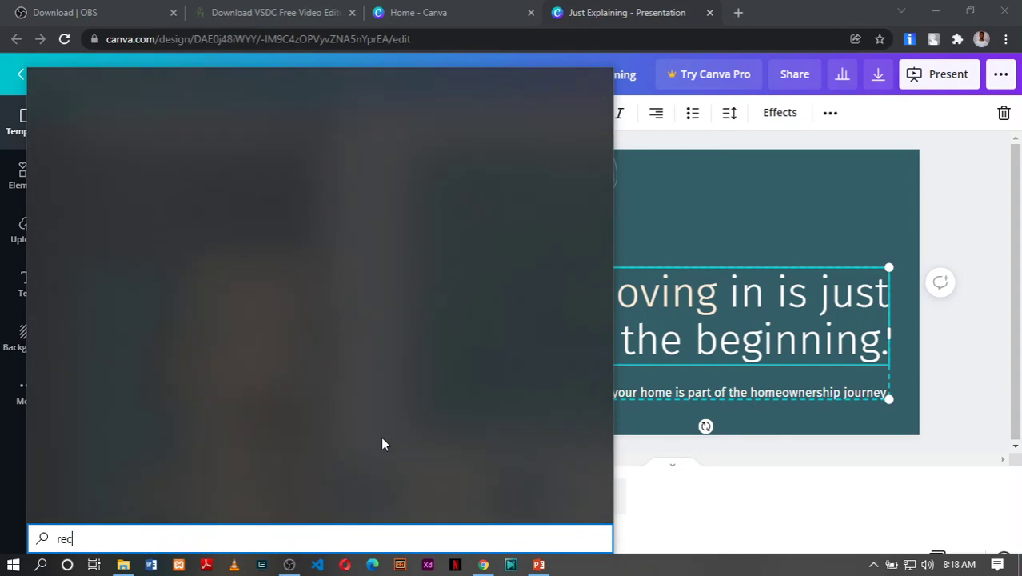
text(order)
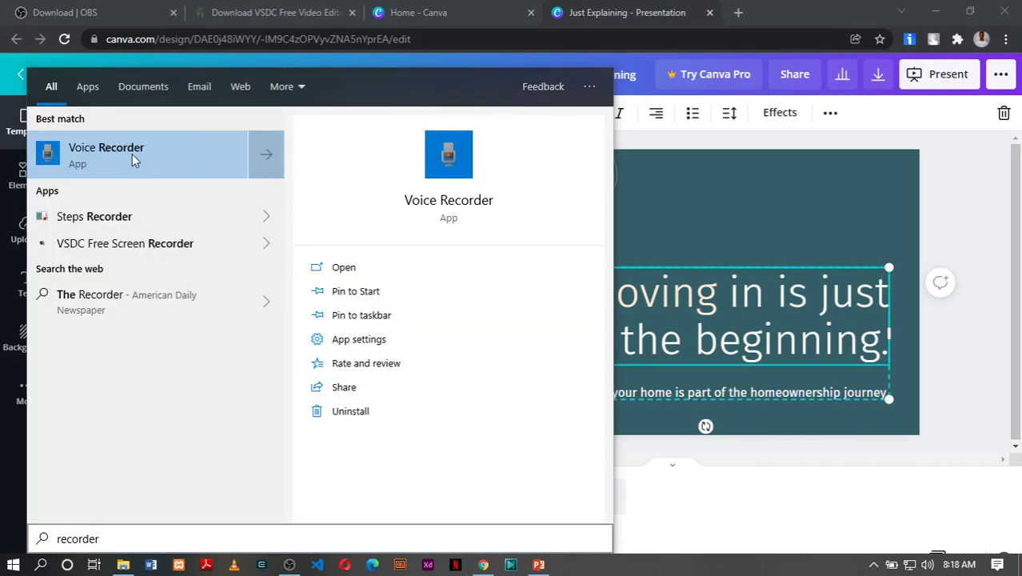
click(132, 154)
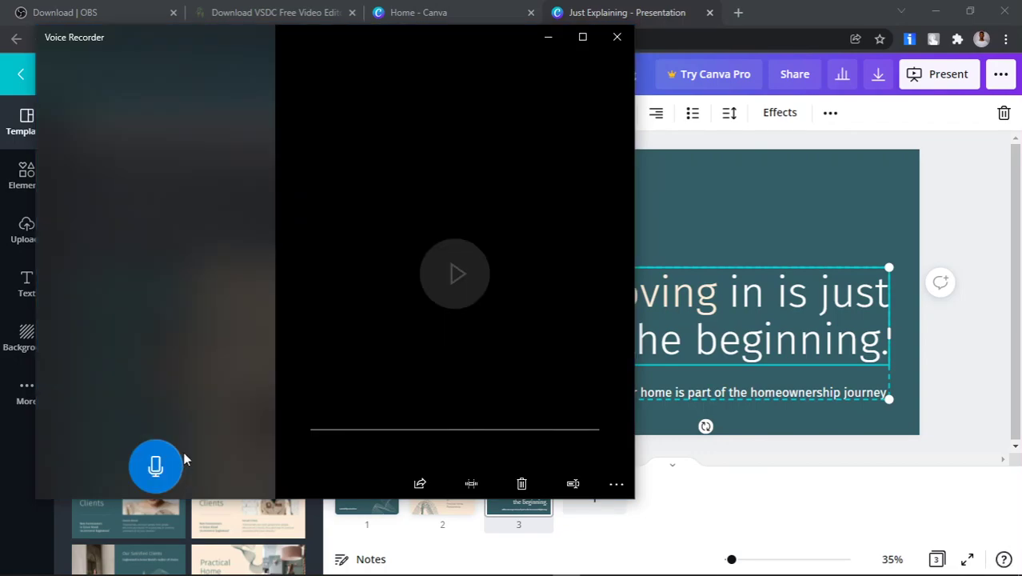
- Close the Voice Recorder window
mouse_move(266, 568)
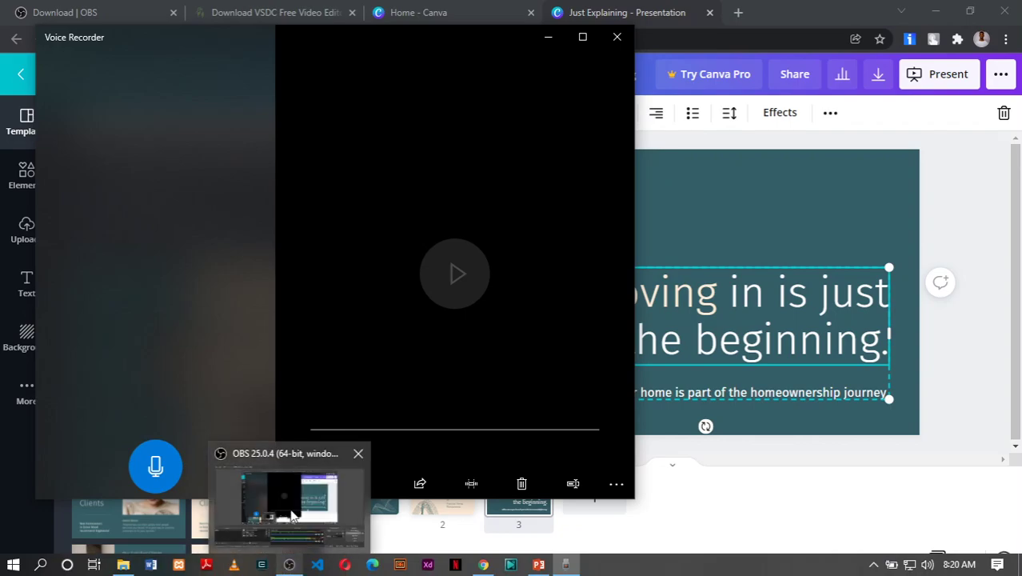
click(288, 565)
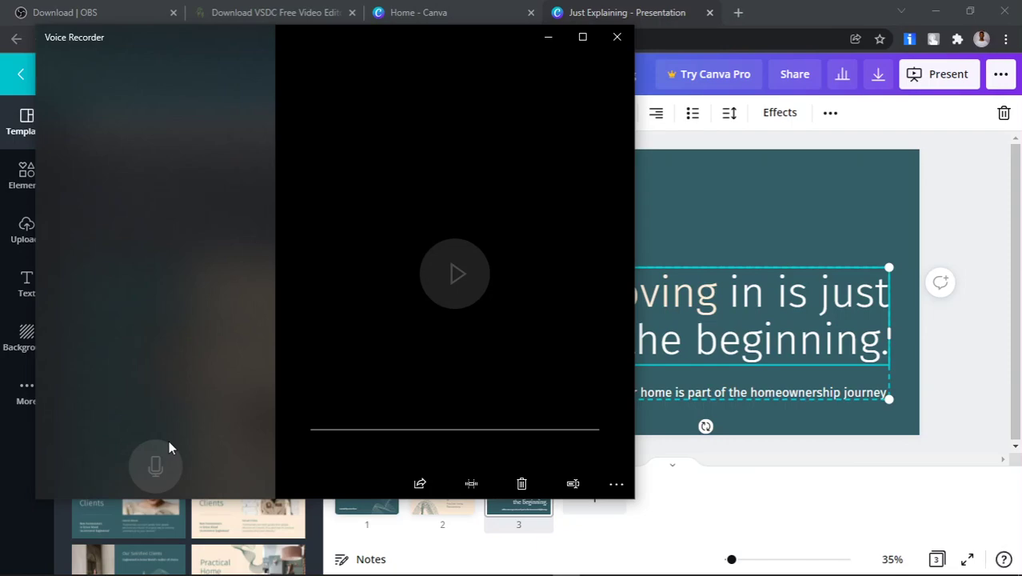
click(617, 37)
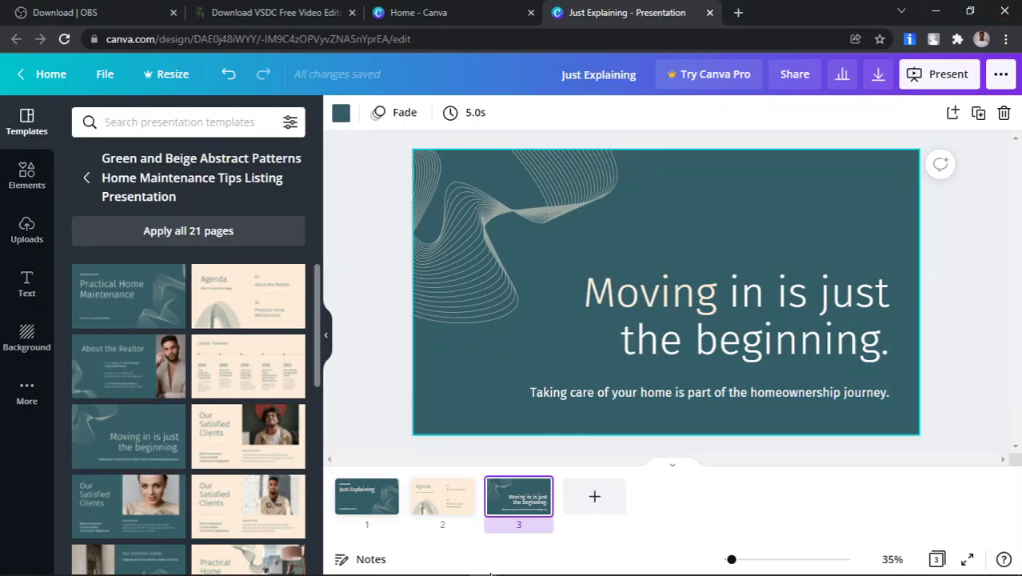
- Switch to VSDC Free Video Editor and dismiss the Pro upgrade promotion
click(481, 565)
click(410, 565)
mouse_move(480, 571)
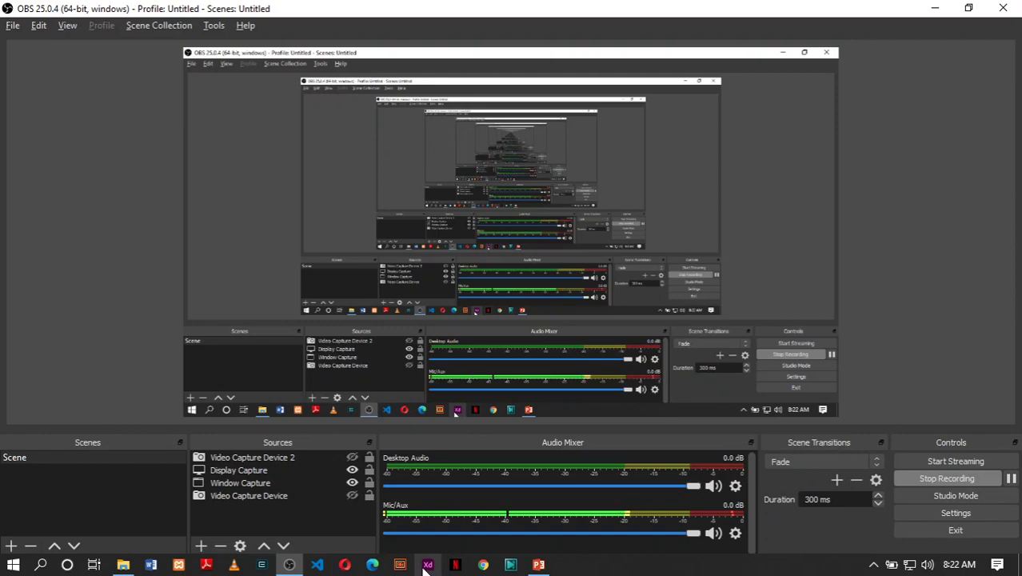
click(511, 564)
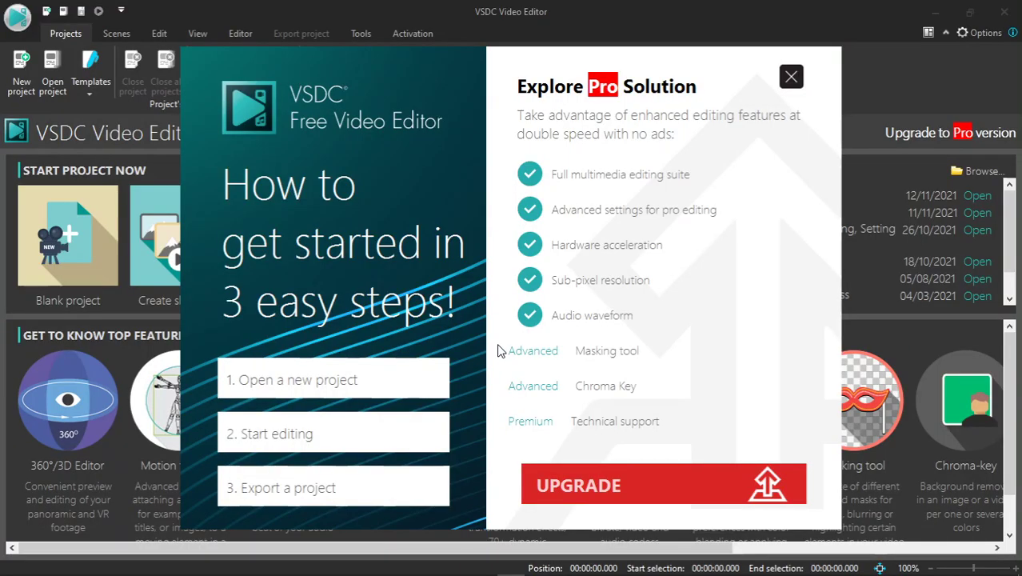
click(791, 79)
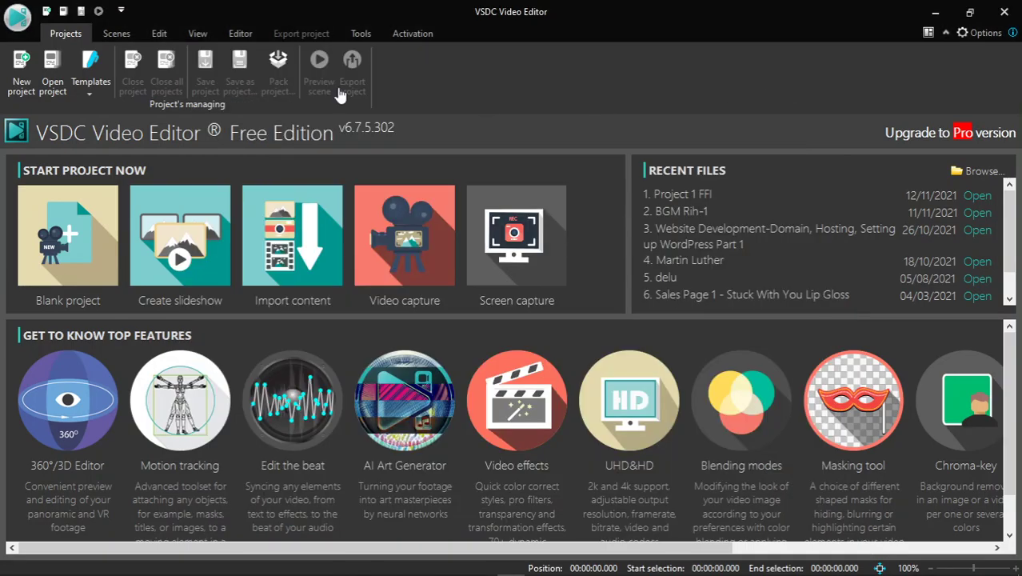
- Create a new blank project titled "Audio Book Sample", keeping the default settings
click(24, 80)
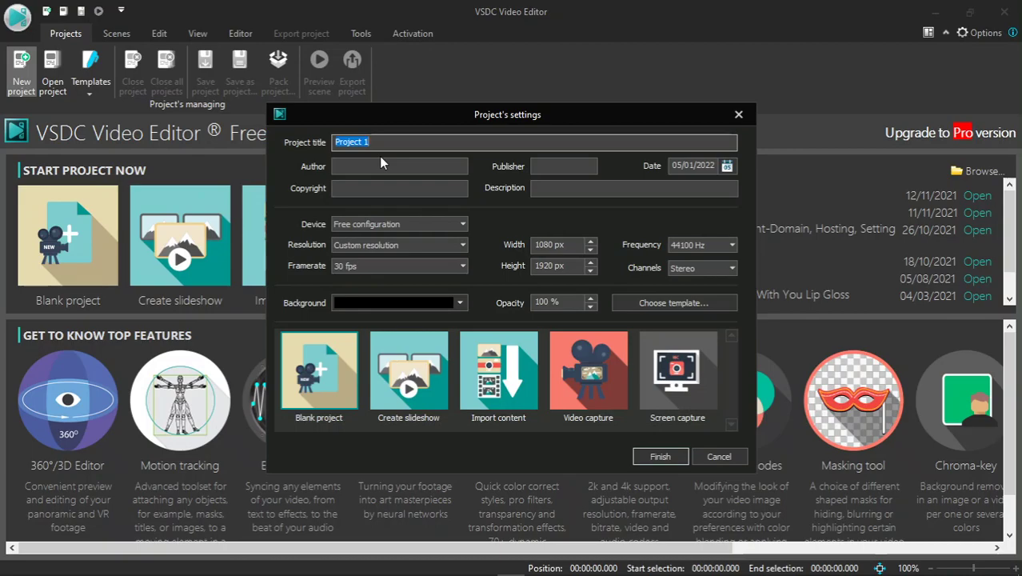
text(Audio Book Sample)
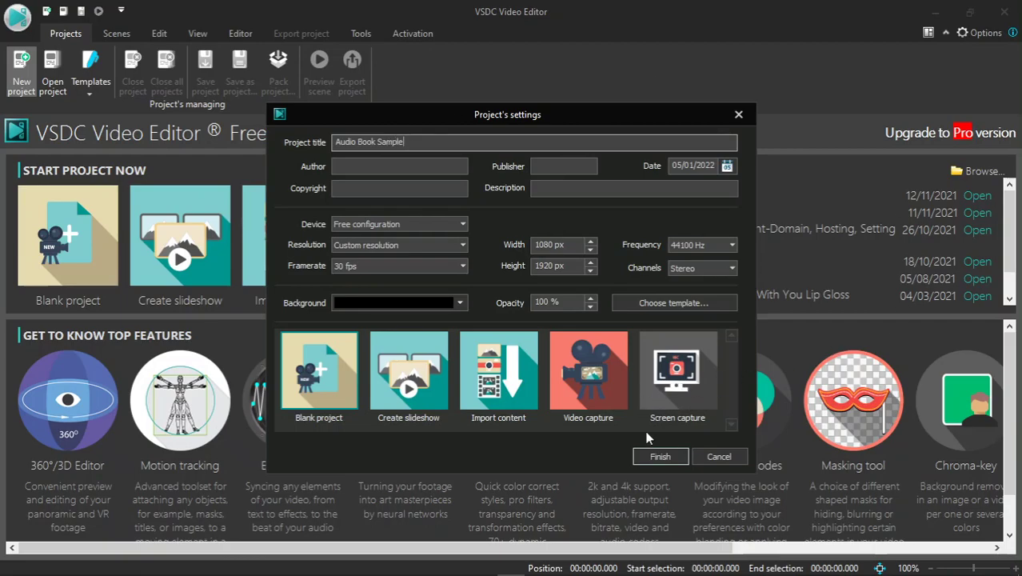
click(664, 457)
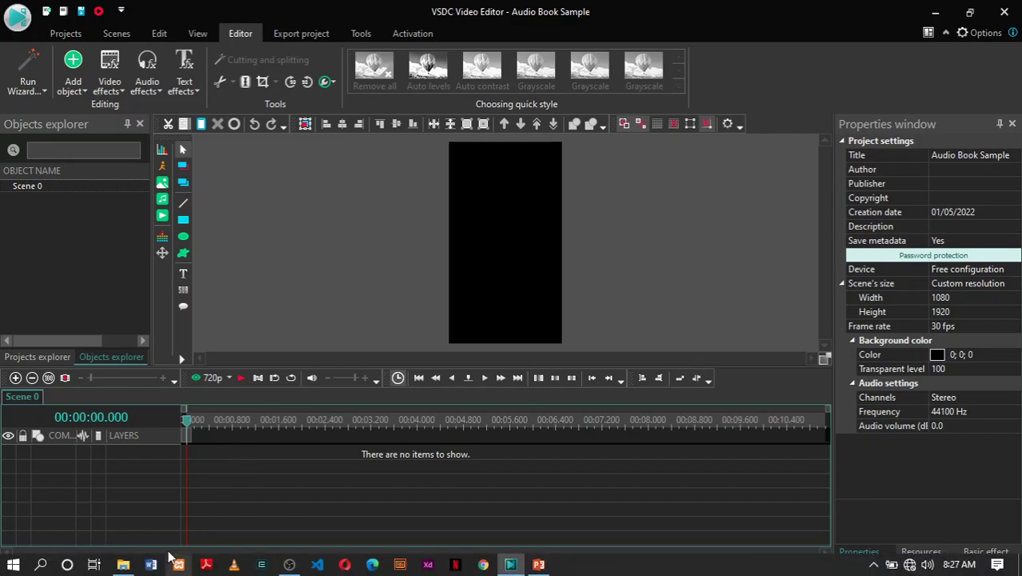
- Open the VIP folder inside Documents in File Explorer
click(123, 565)
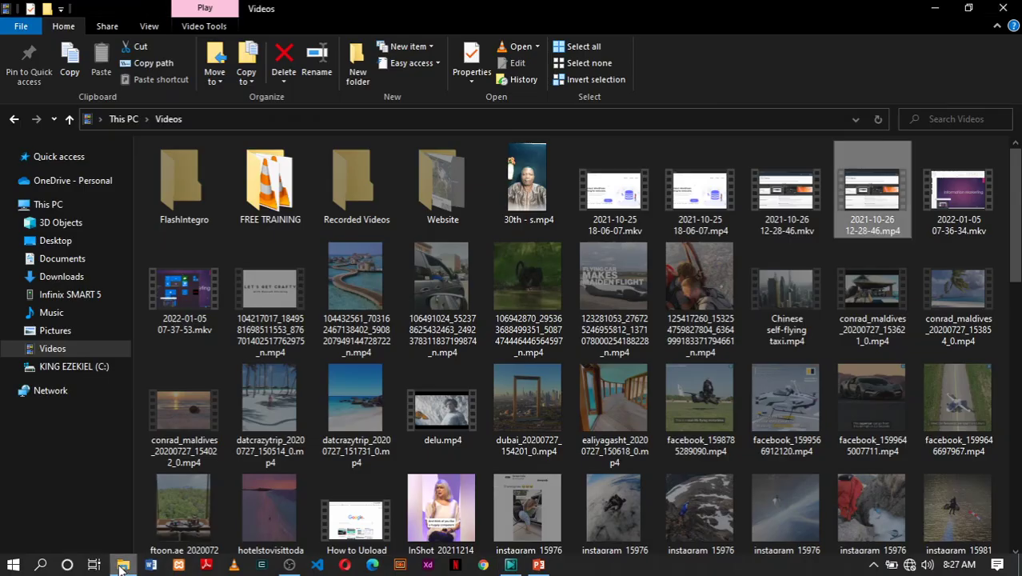
click(83, 265)
double_click(311, 252)
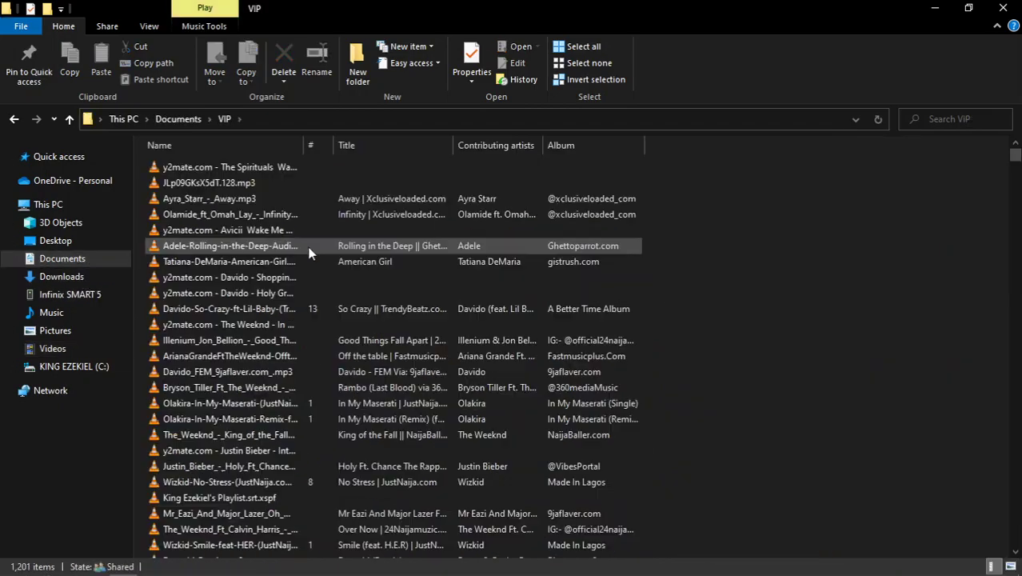
key(alt+Tab)
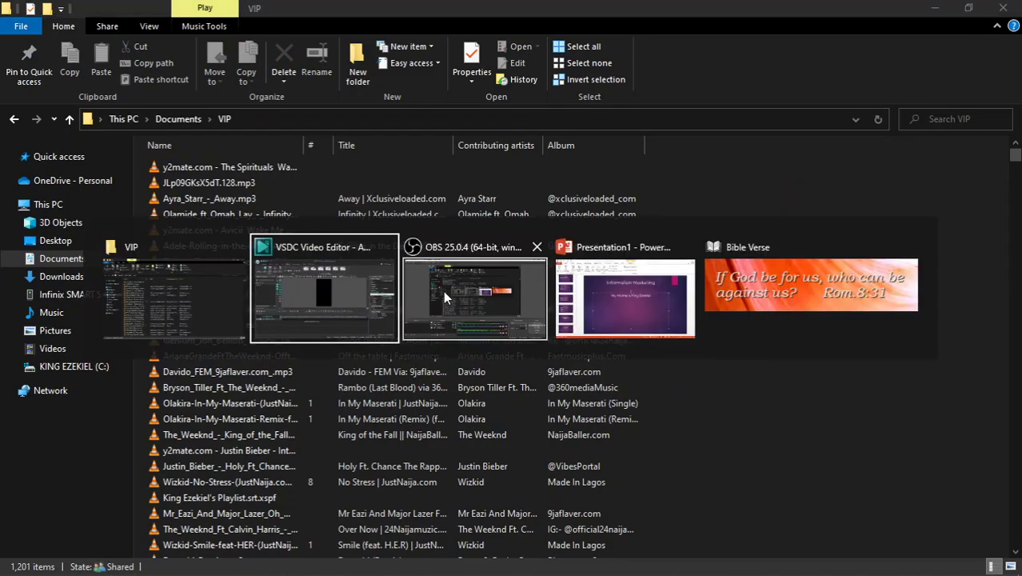
click(365, 291)
key(alt+Tab)
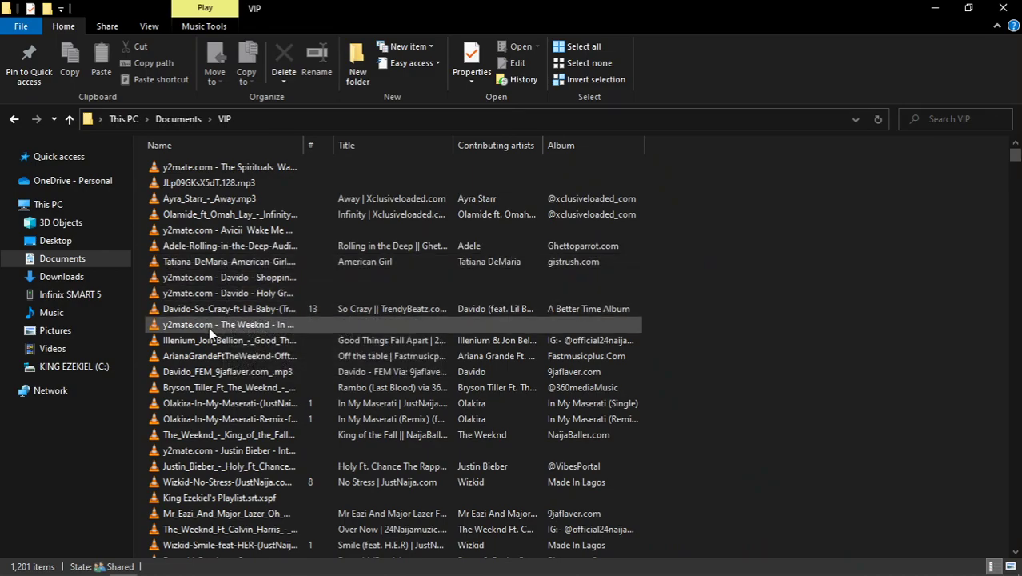
scroll(209, 326, down, 1)
scroll(210, 263, up, 1)
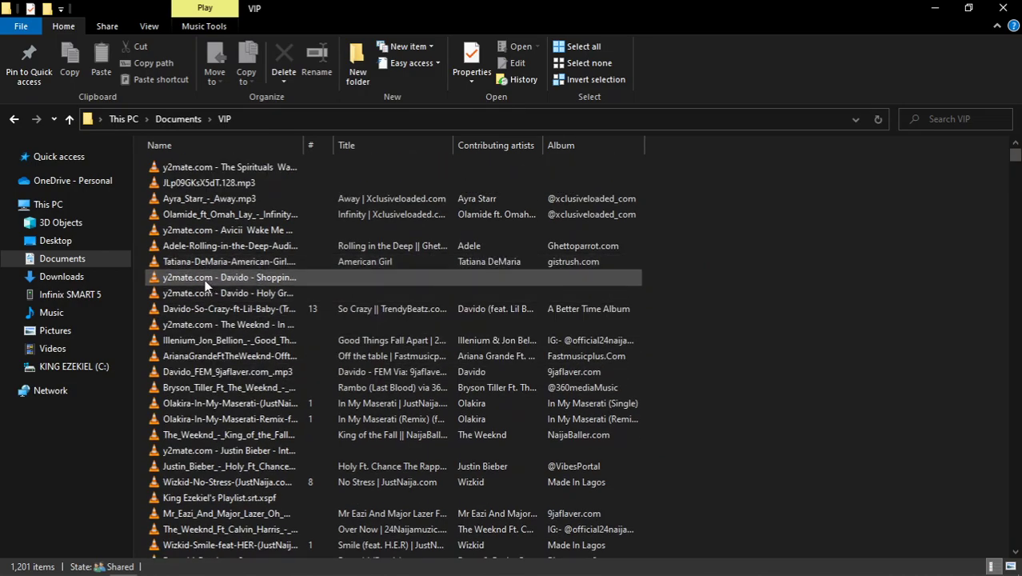
- Add the "Davido - Holy Ground" audio file from the VIP folder to the start of the VSDC timeline
click(214, 279)
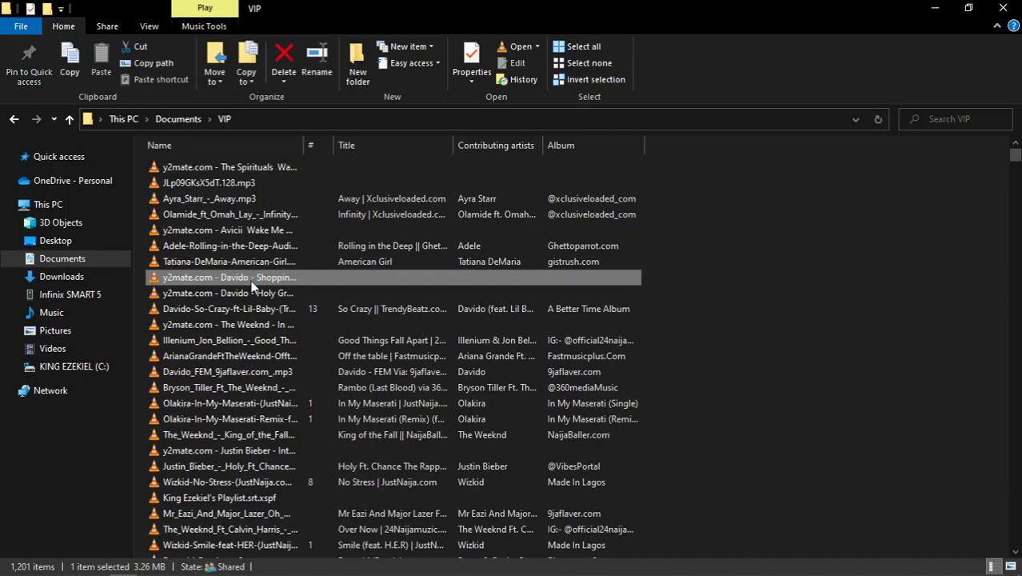
drag(259, 292, 289, 294)
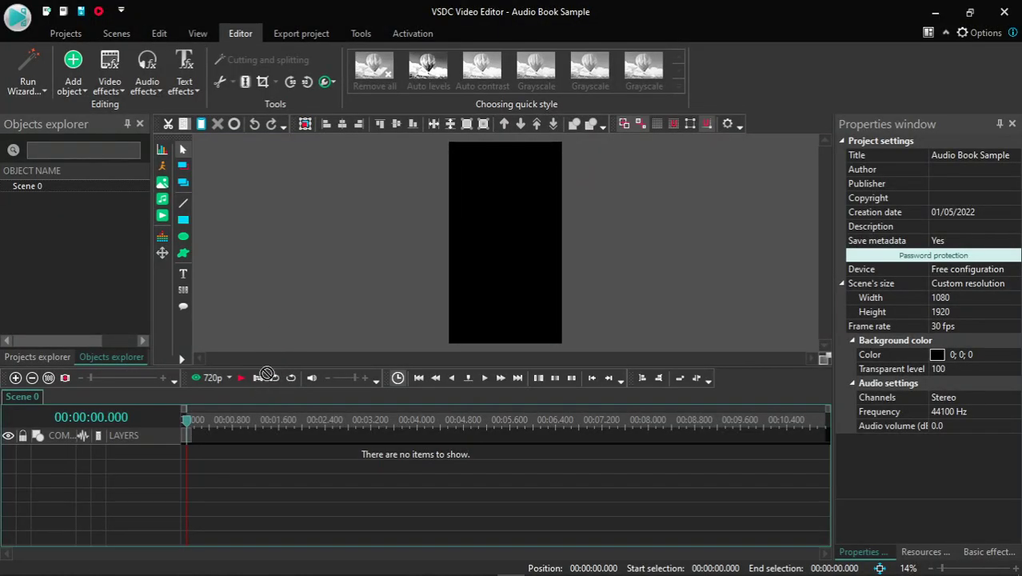
drag(268, 374, 226, 462)
drag(235, 457, 232, 457)
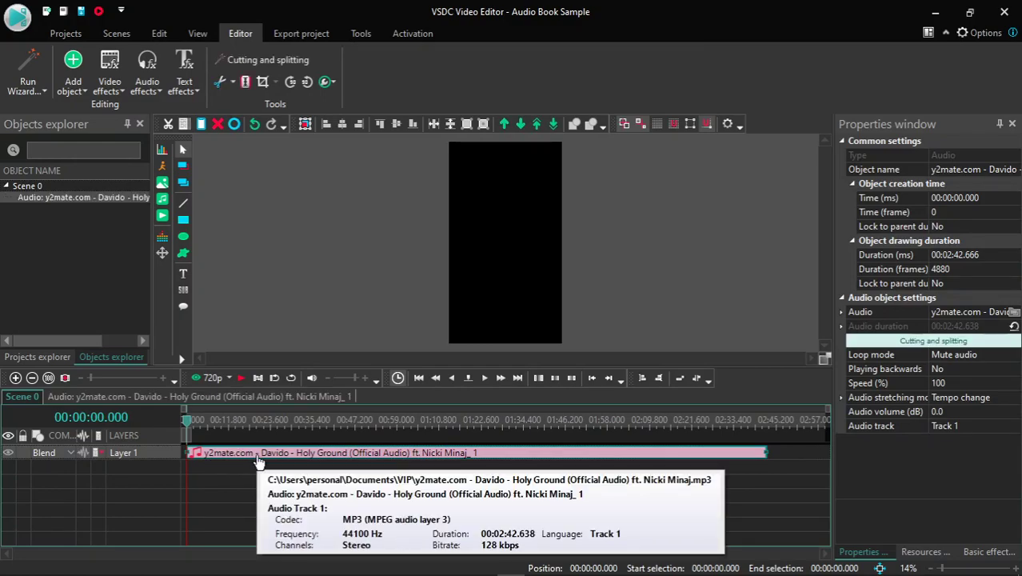
- Add Black Beauty-1.png from the Canva Design folder in Downloads to a layer beneath the audio and briefly play the scene
key(alt+Tab)
click(61, 277)
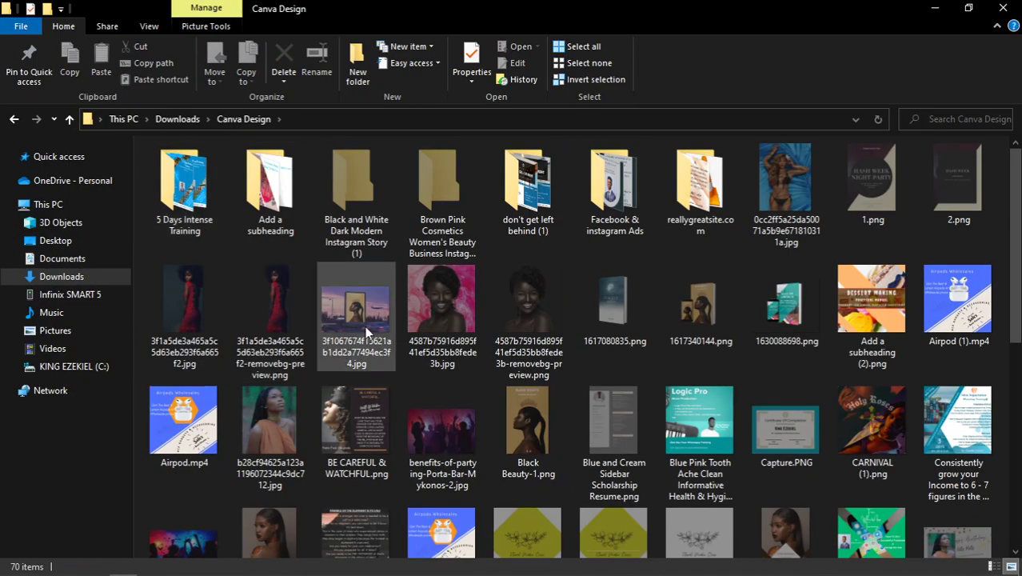
scroll(365, 325, down, 3)
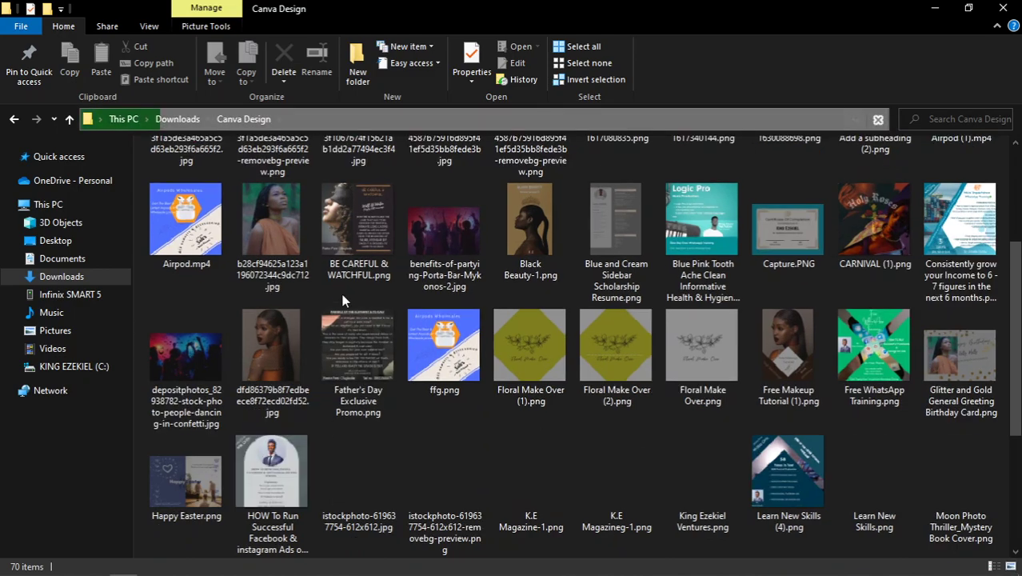
ctrl+scroll(343, 296, up, 2)
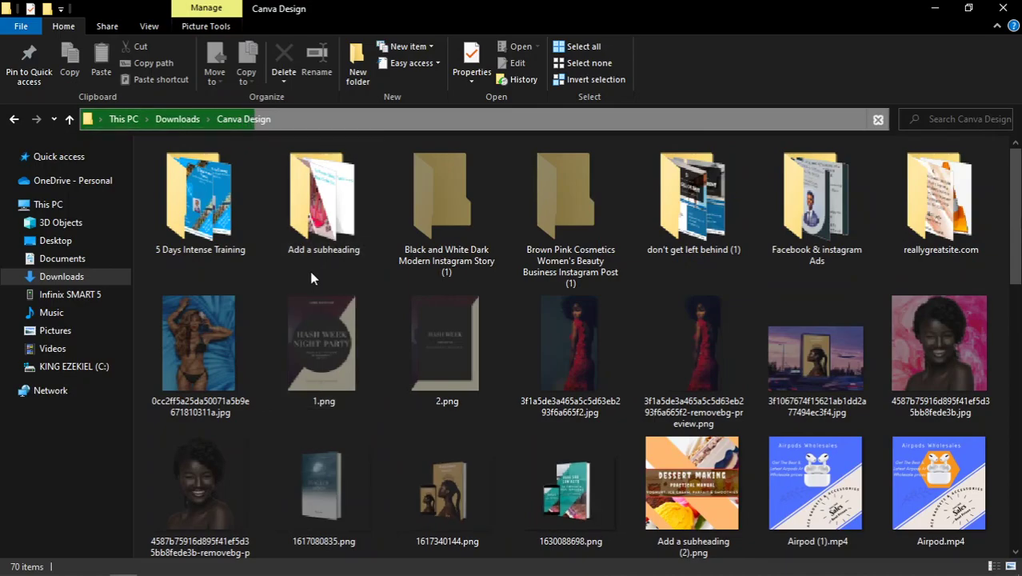
scroll(346, 281, down, 2)
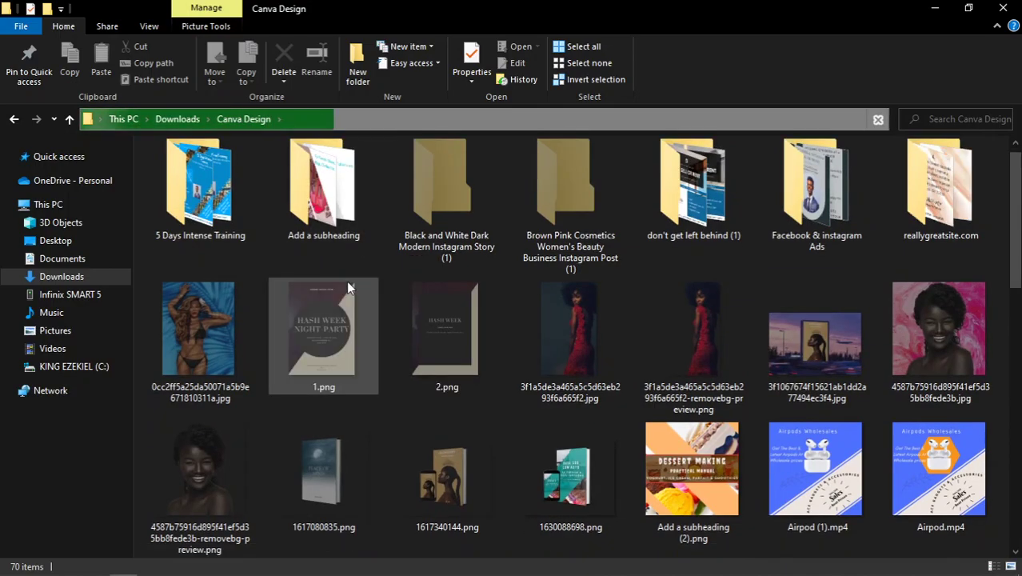
scroll(346, 281, down, 2)
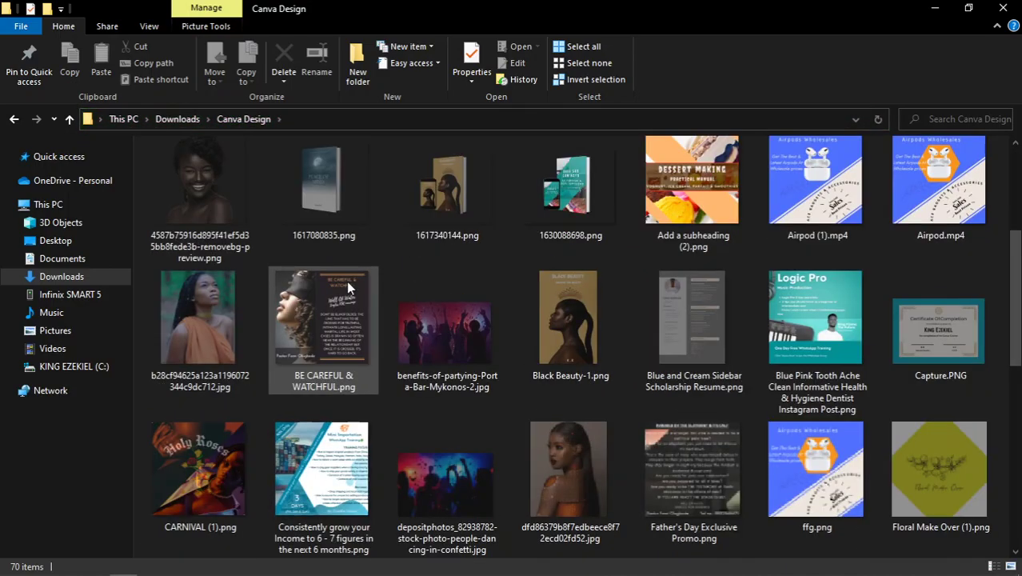
scroll(346, 280, down, 4)
scroll(346, 286, down, 2)
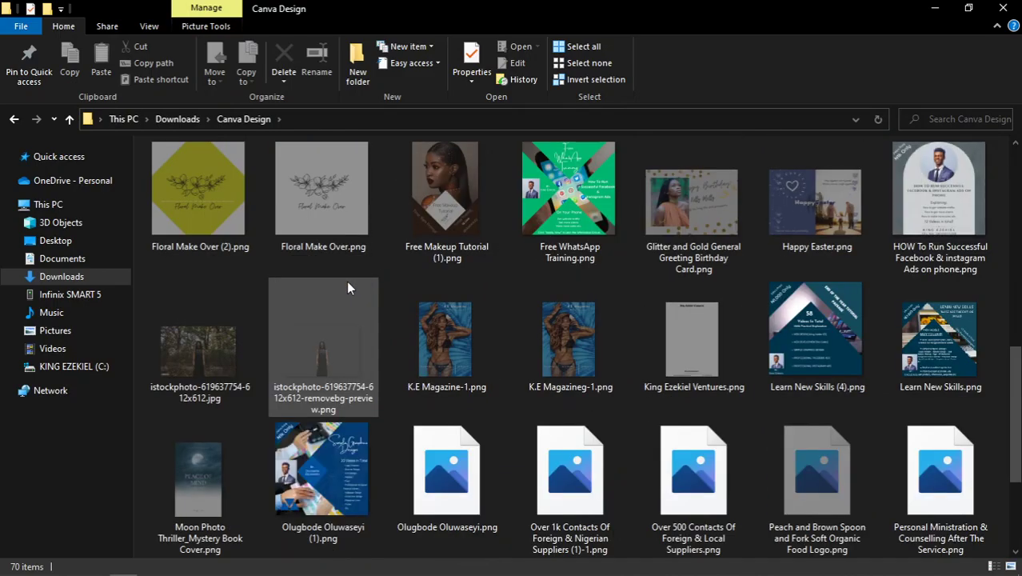
scroll(348, 287, down, 4)
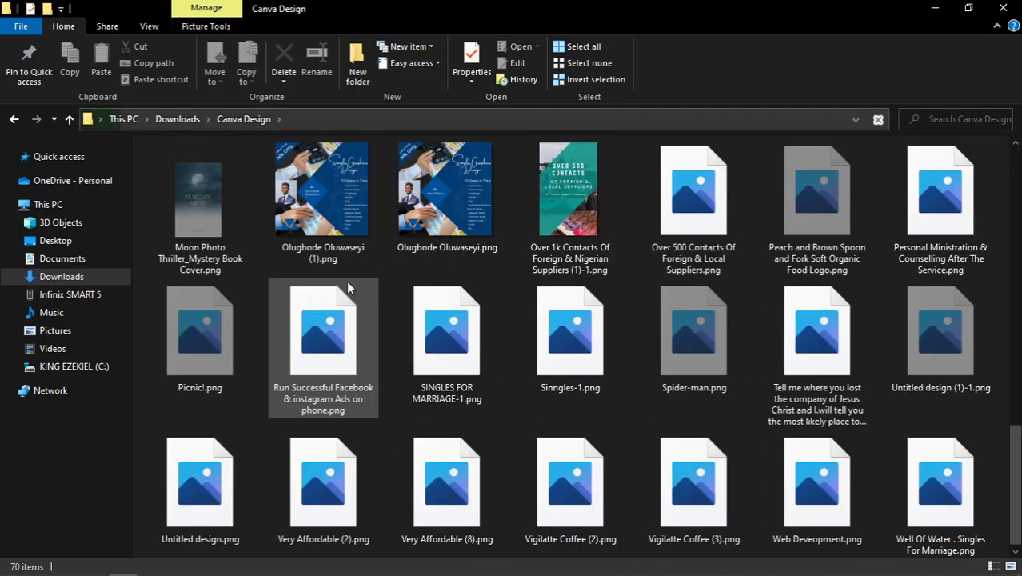
scroll(495, 282, up, 4)
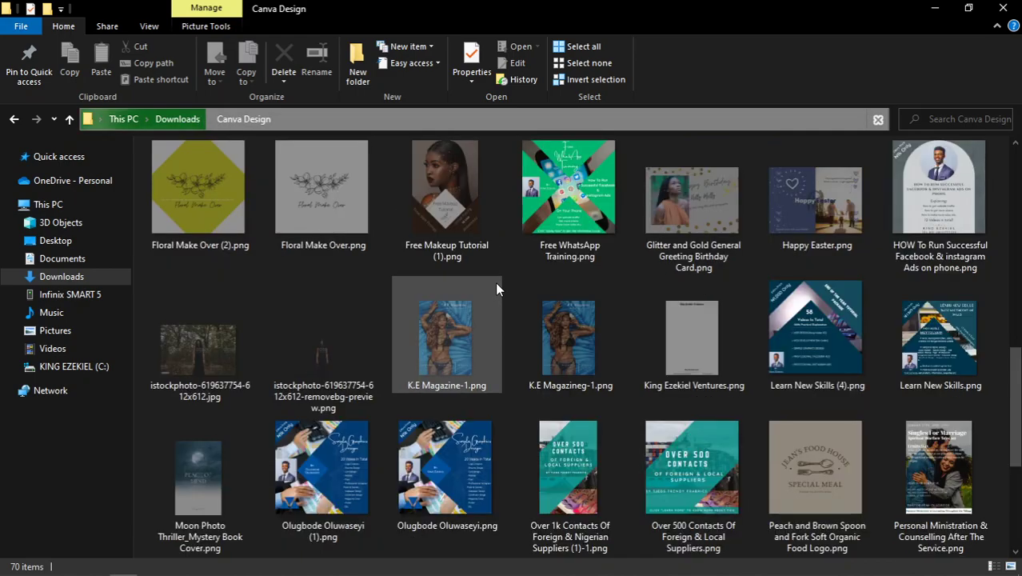
scroll(494, 282, up, 2)
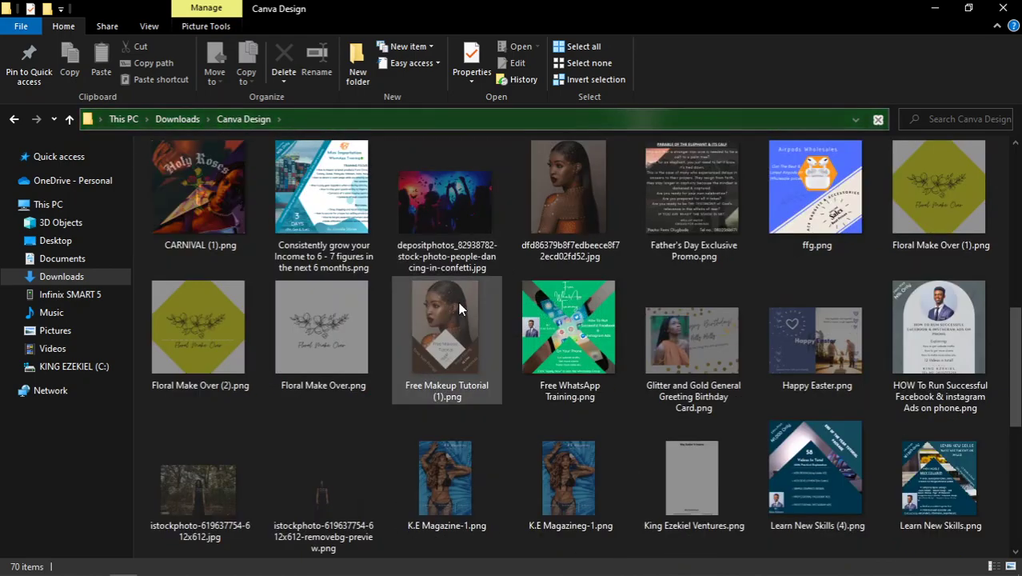
scroll(468, 296, up, 2)
double_click(558, 223)
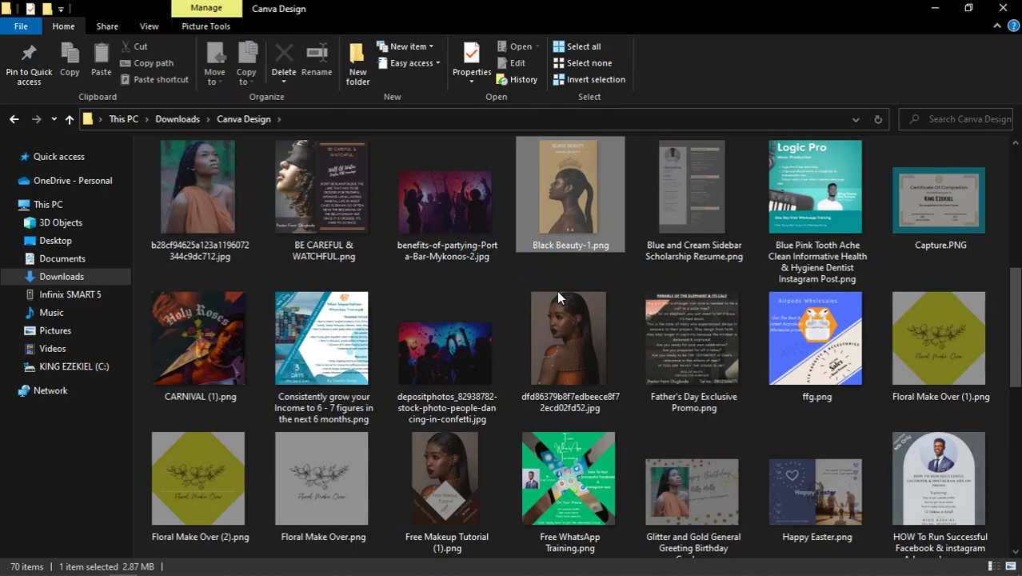
drag(547, 272, 557, 228)
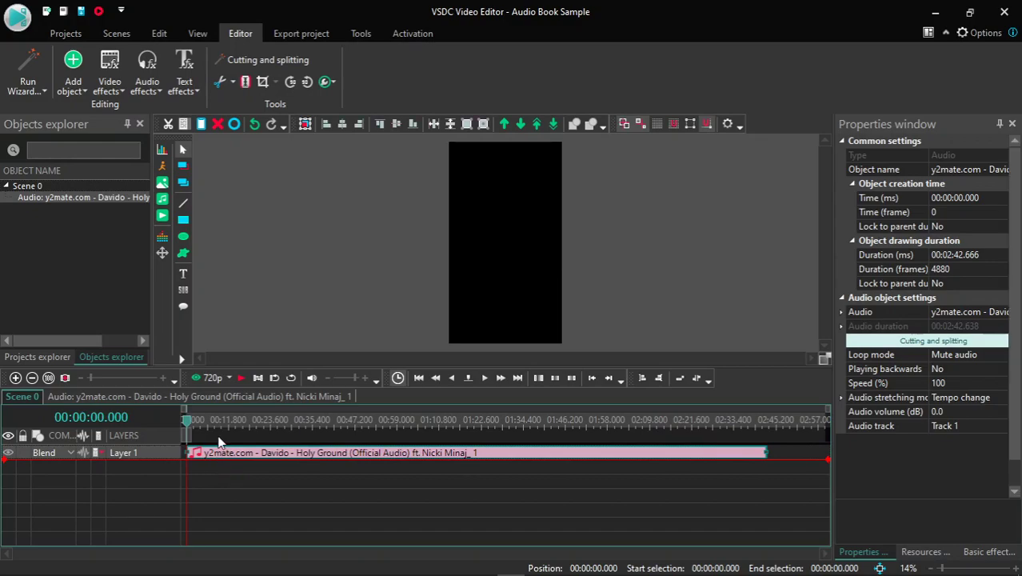
click(241, 379)
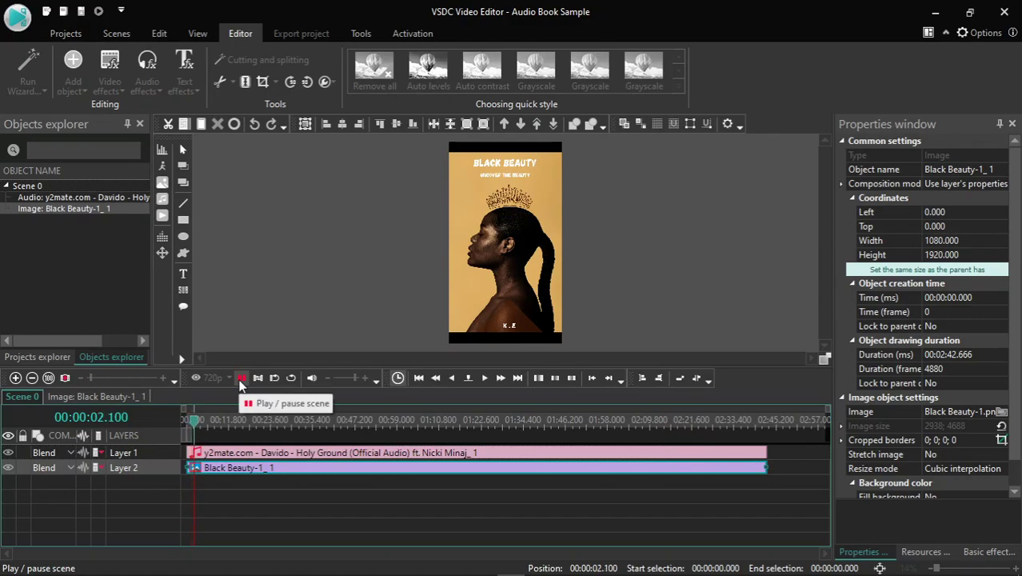
click(240, 379)
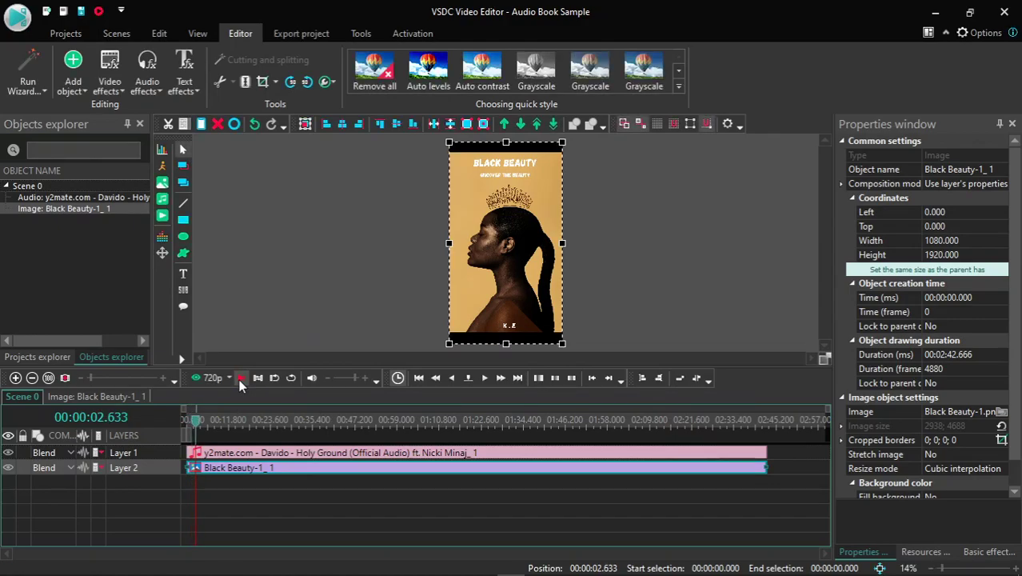
- Set the audio clip's volume to -10.0 dB and briefly play the scene to hear it
click(528, 453)
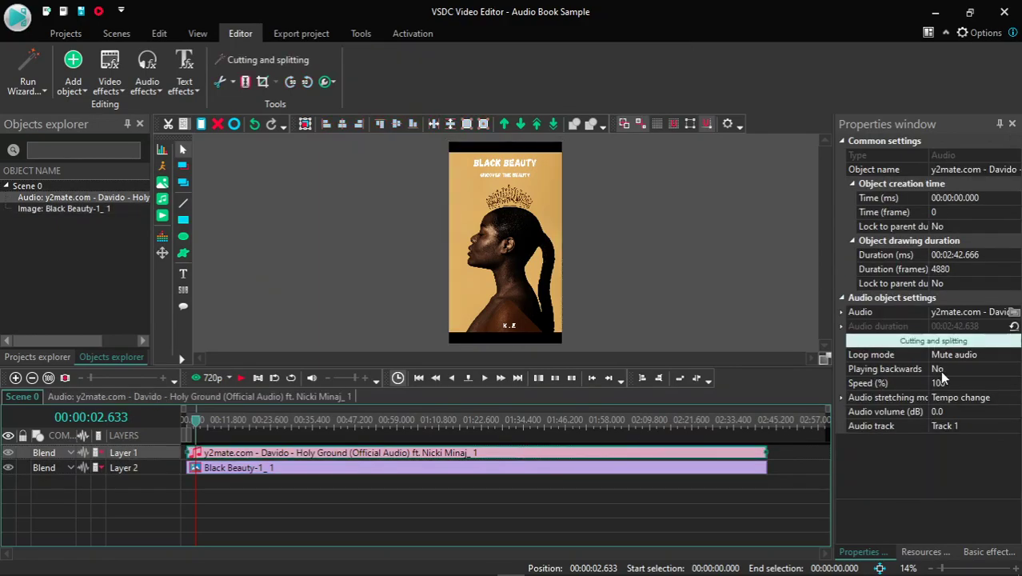
click(944, 411)
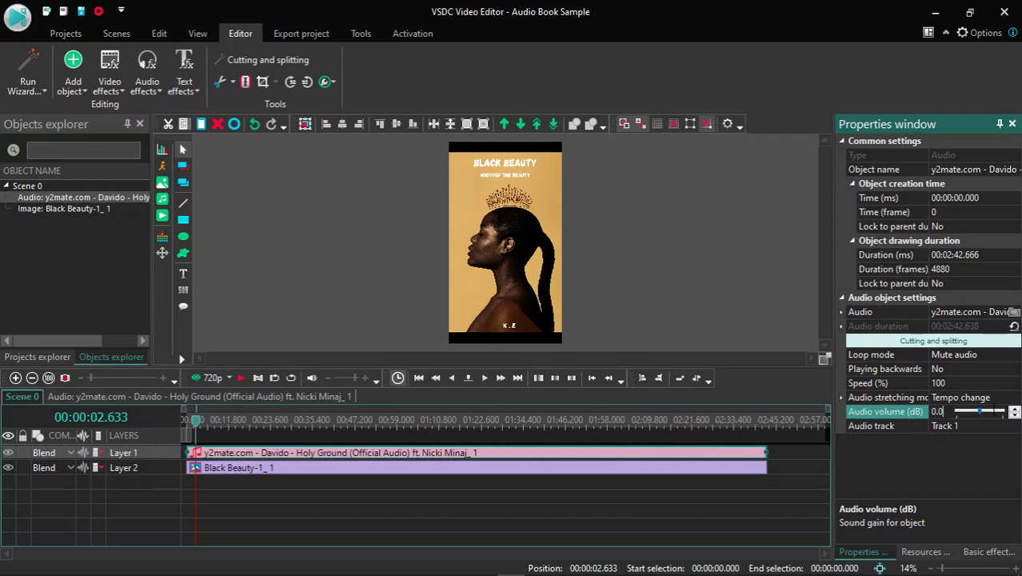
click(1014, 415)
click(1014, 415)
drag(981, 416, 975, 416)
scroll(975, 411, up, 2)
click(239, 381)
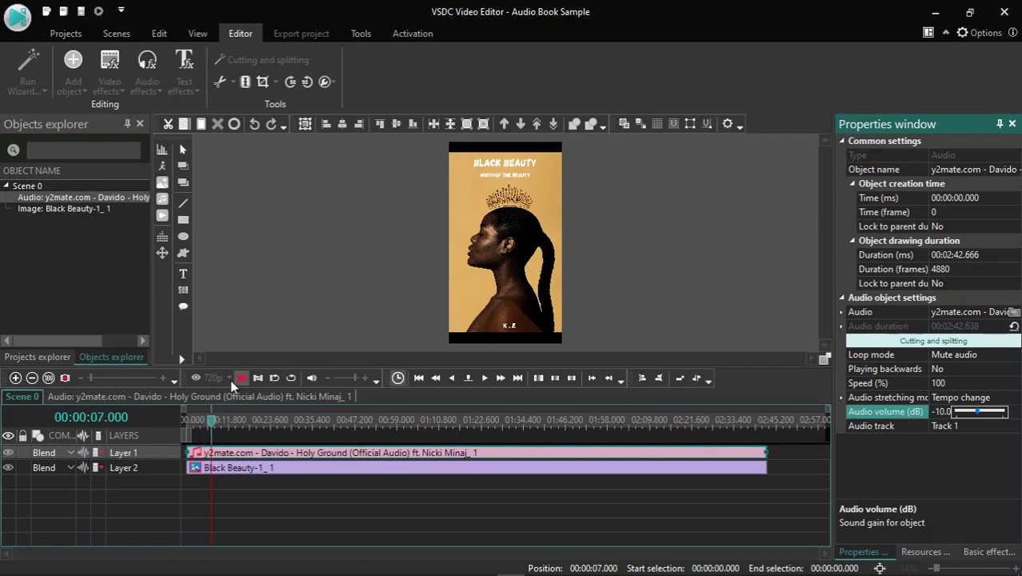
click(239, 382)
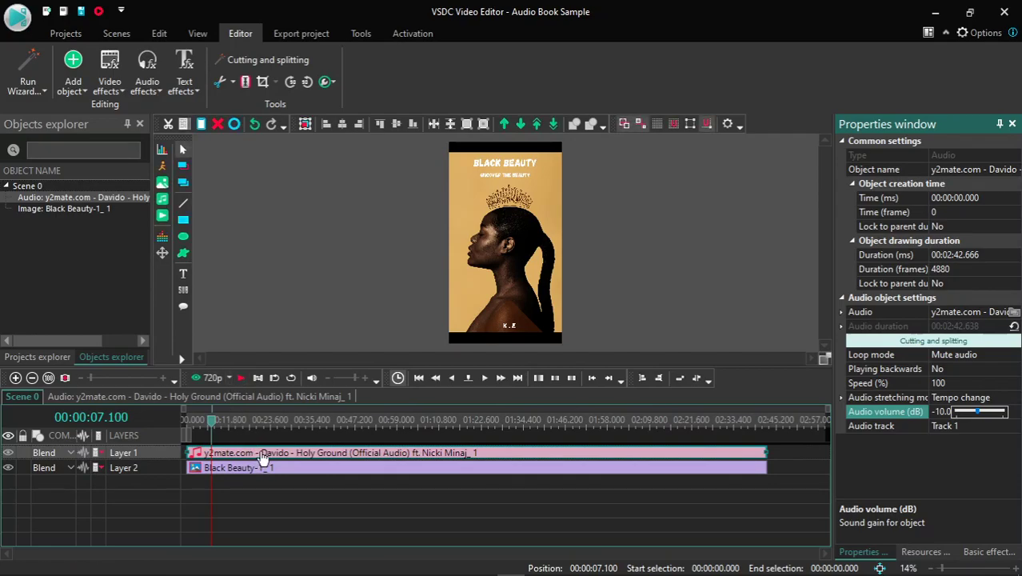
mouse_move(264, 454)
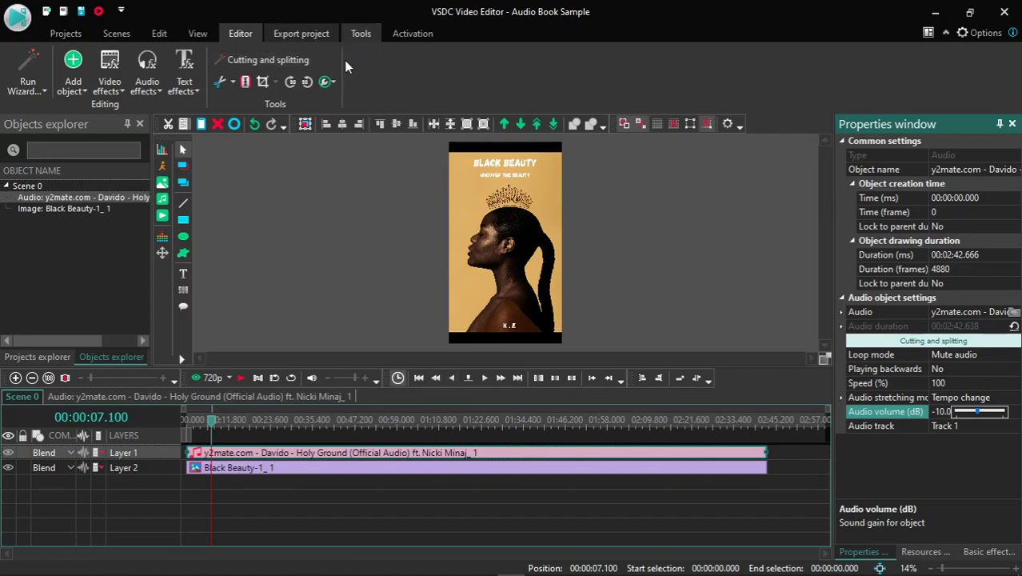
- Enlarge the Black Beauty cover image to about 1187 by 2357 and centre it over the scene to cover the black bars
click(452, 225)
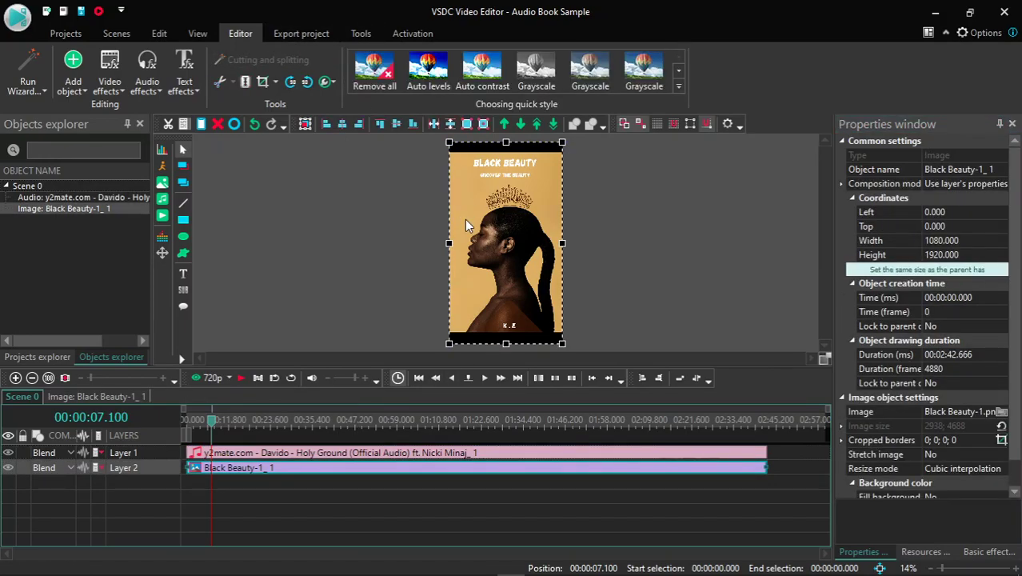
drag(507, 141, 506, 120)
drag(506, 339, 506, 352)
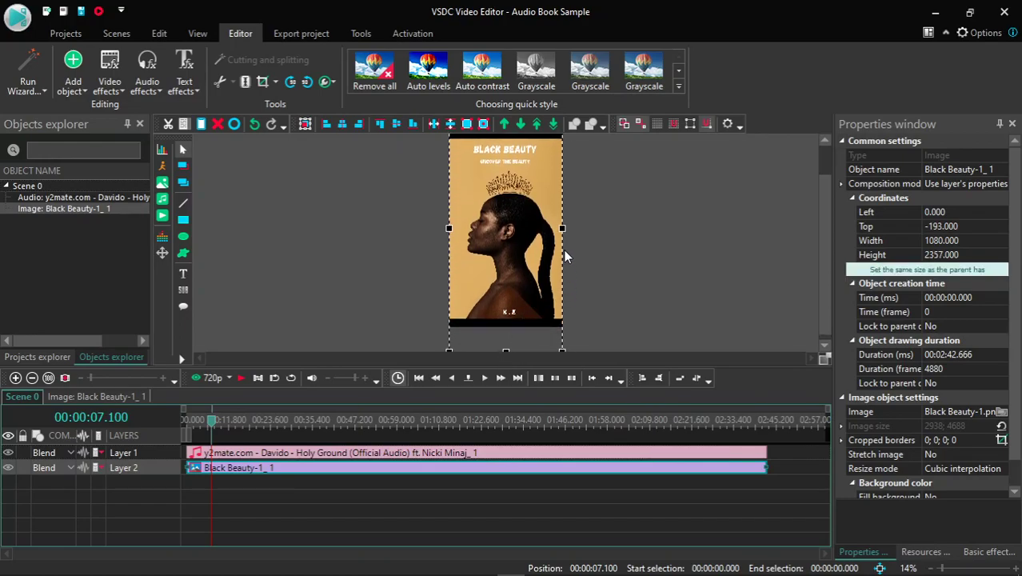
drag(562, 226, 572, 226)
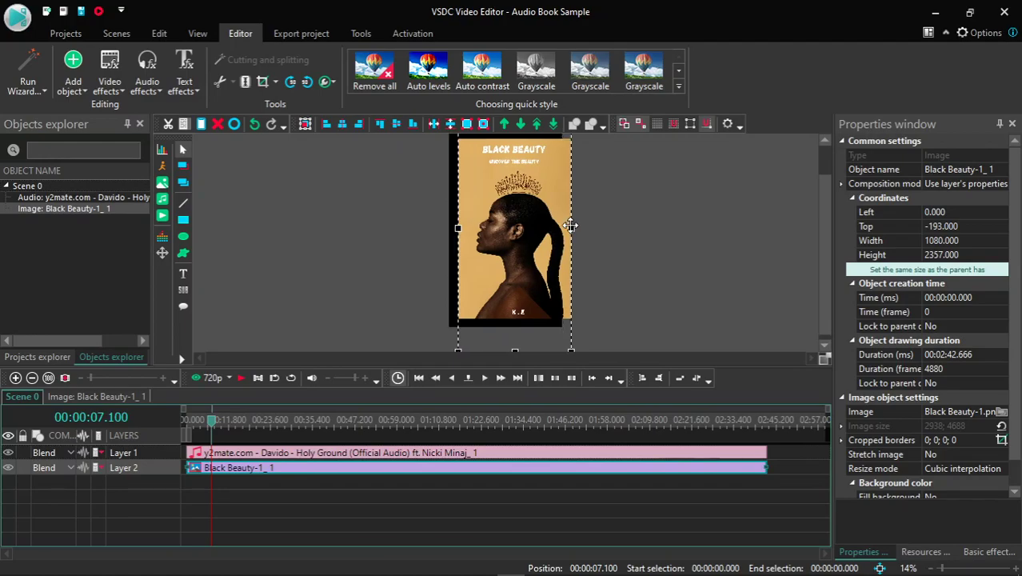
drag(459, 227, 446, 227)
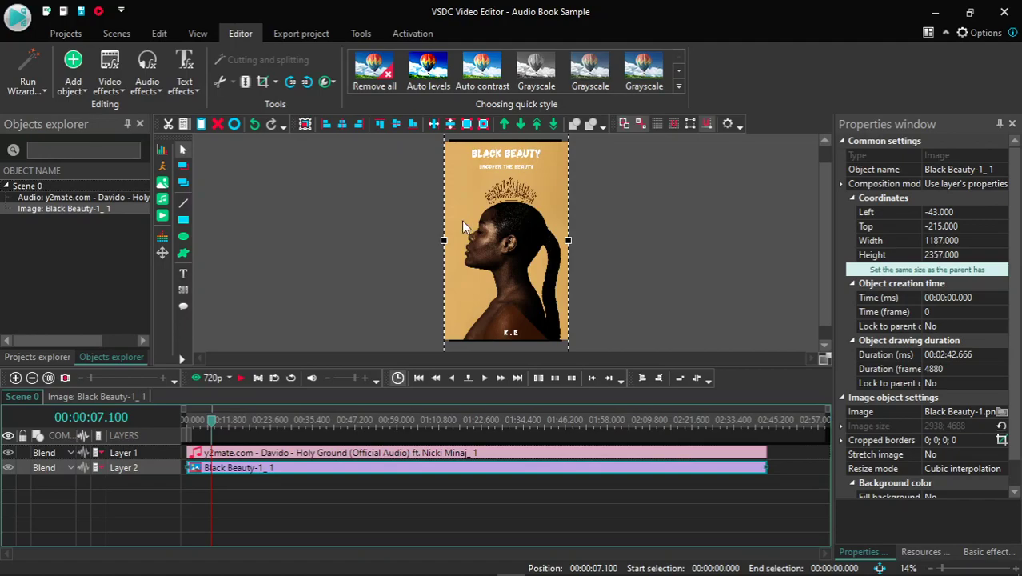
- Export the project as an MP4 video for the web, continuing without the premium features, and dismiss the completion message
click(320, 33)
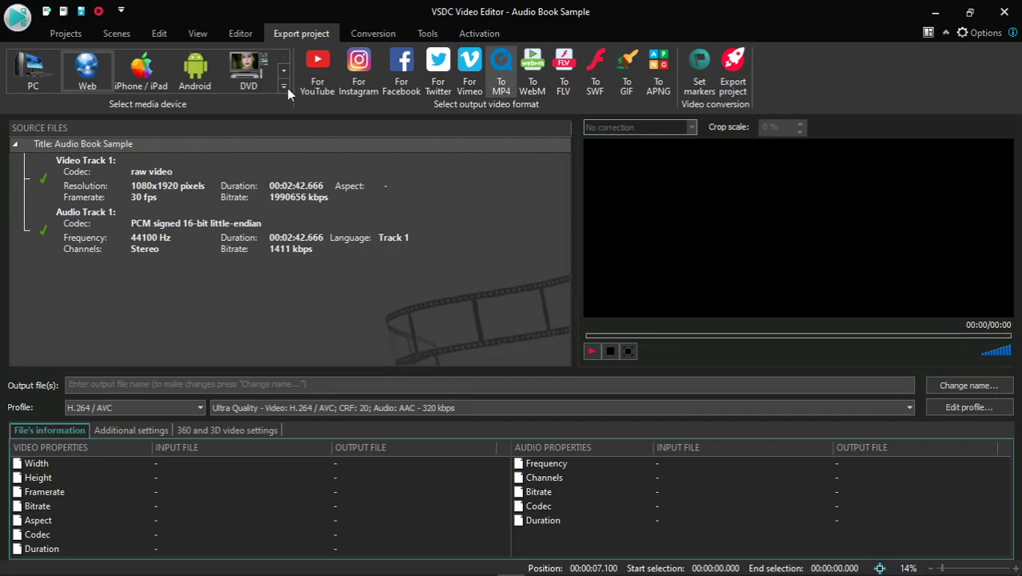
click(510, 80)
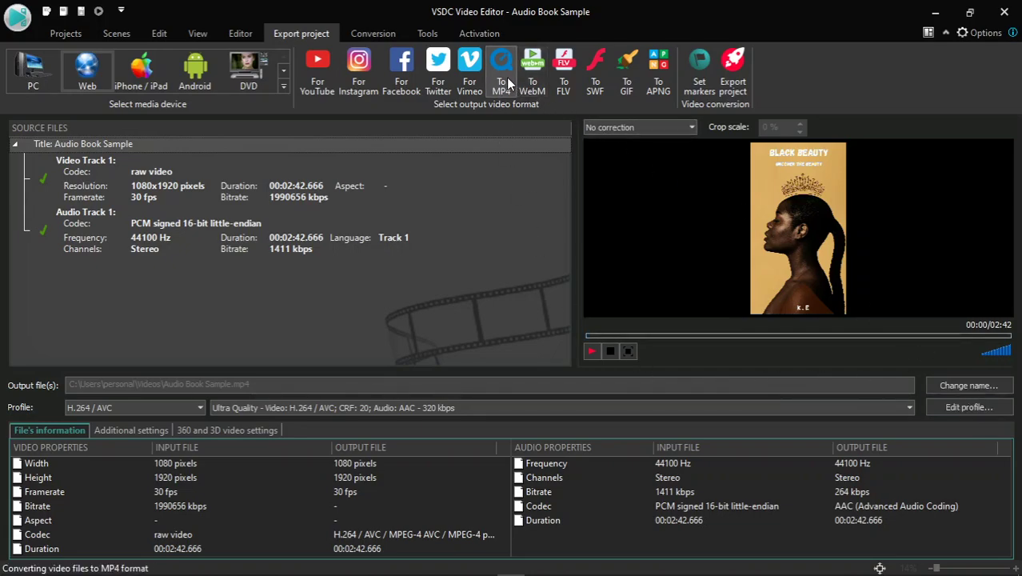
click(731, 77)
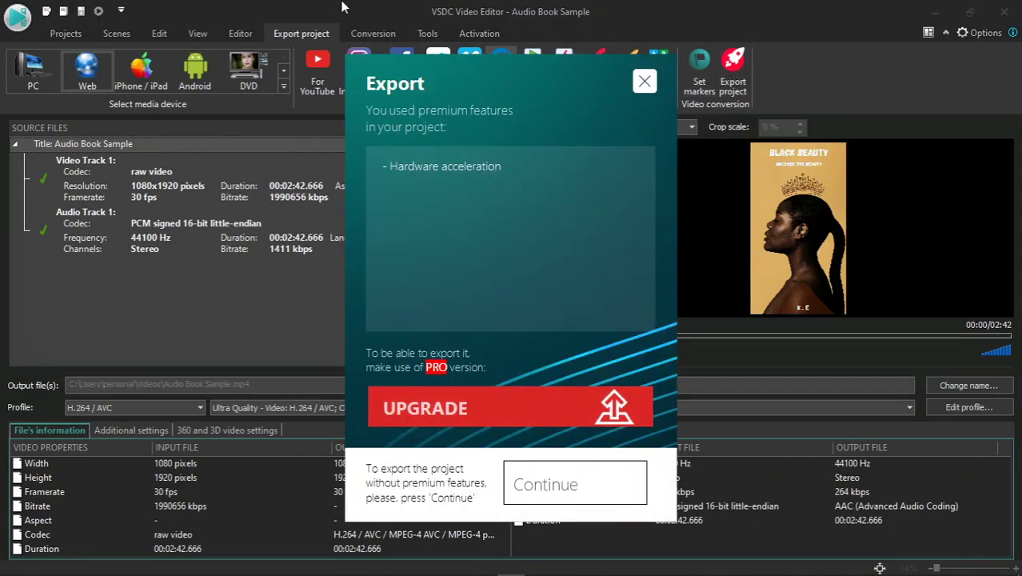
click(538, 487)
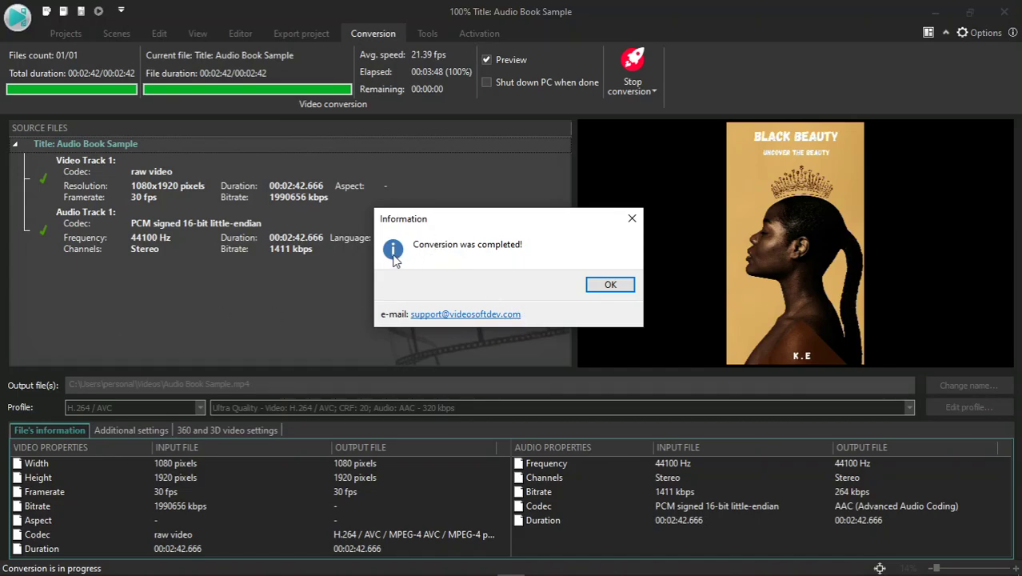
click(609, 287)
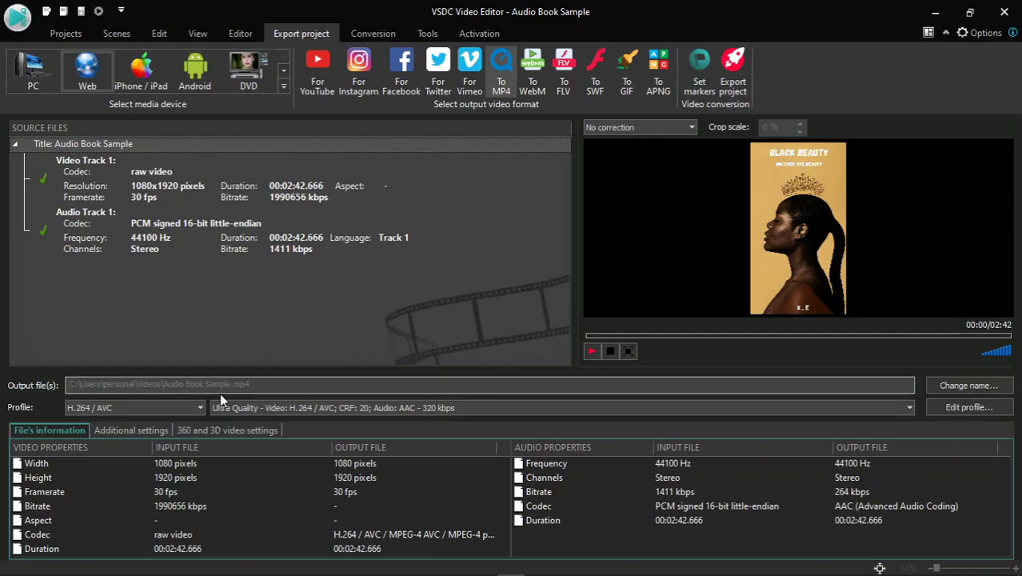
- Switch to File Explorer, open the Videos folder and locate the exported Audio Book Sample.mp4
key(alt+Tab)
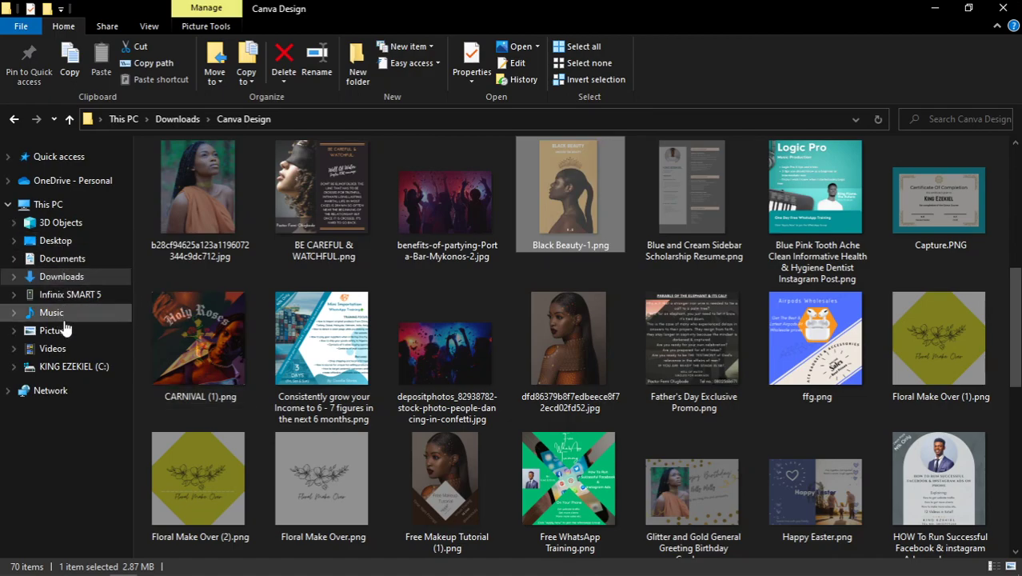
click(75, 343)
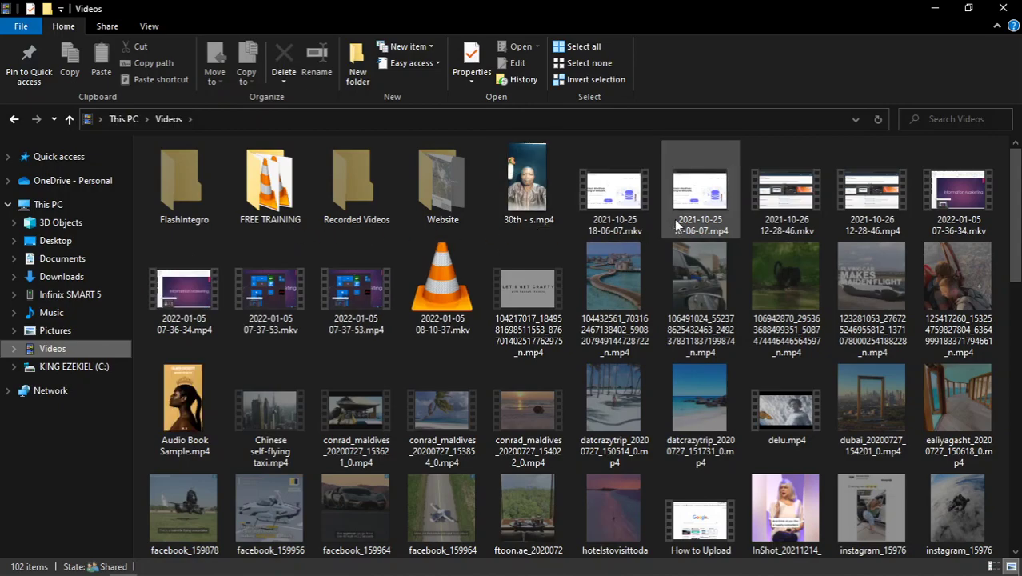
key(alt+Tab)
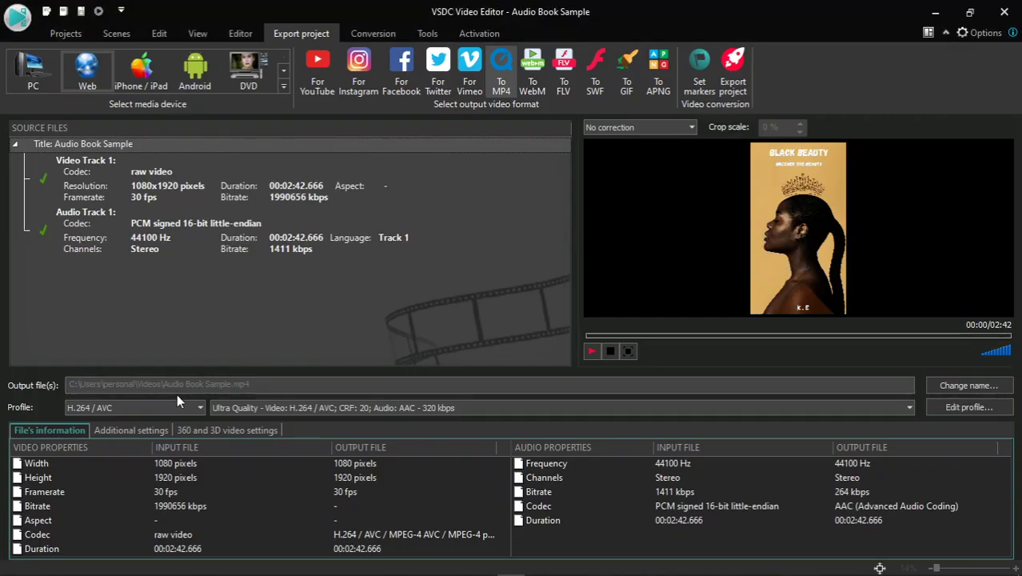
key(alt+Tab)
click(334, 299)
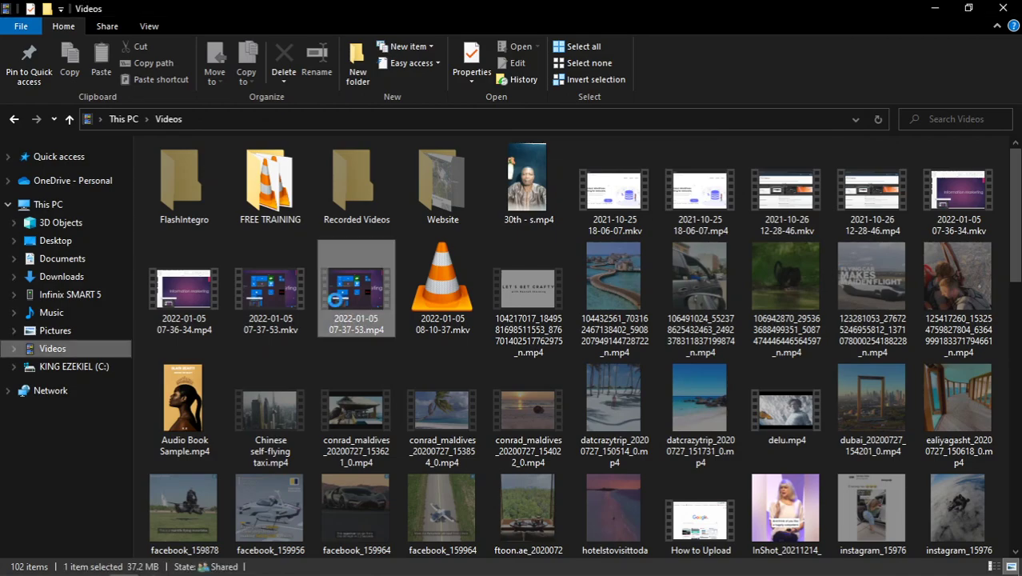
key(a)
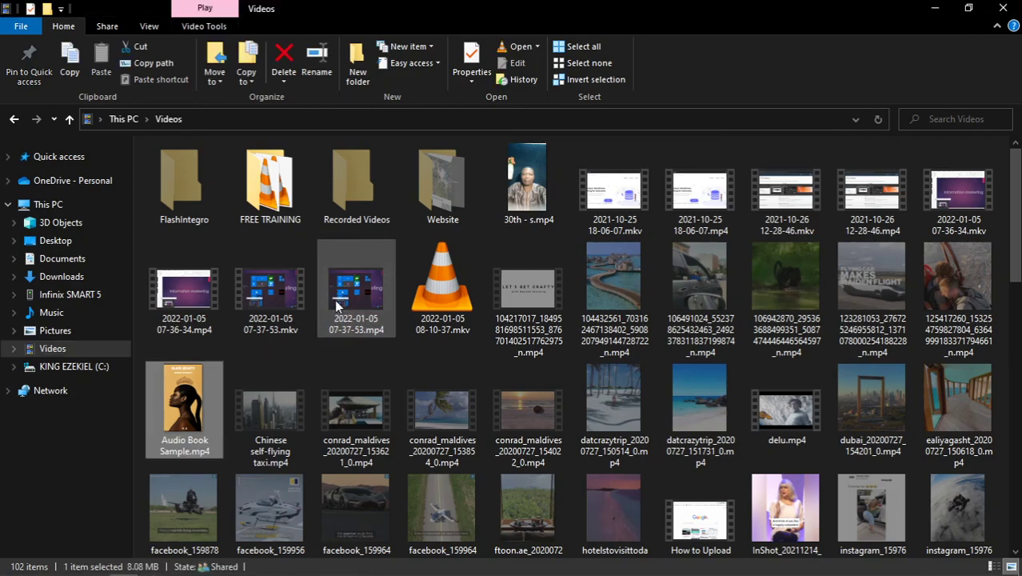
- Play Audio Book Sample.mp4 in VLC, skip ahead to about 1:53 and close the player
double_click(205, 418)
scroll(205, 416, down, 8)
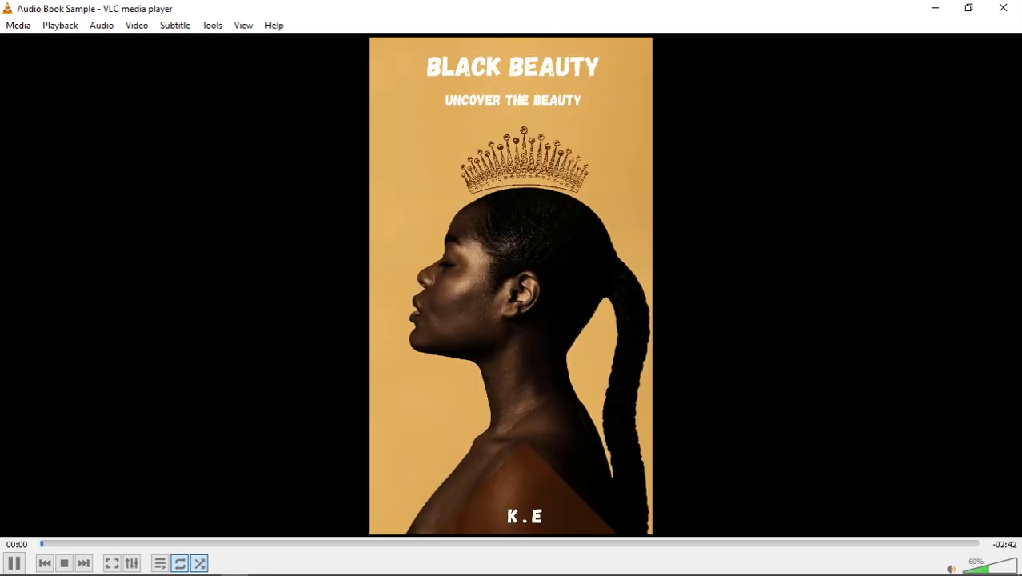
key(alt+Tab)
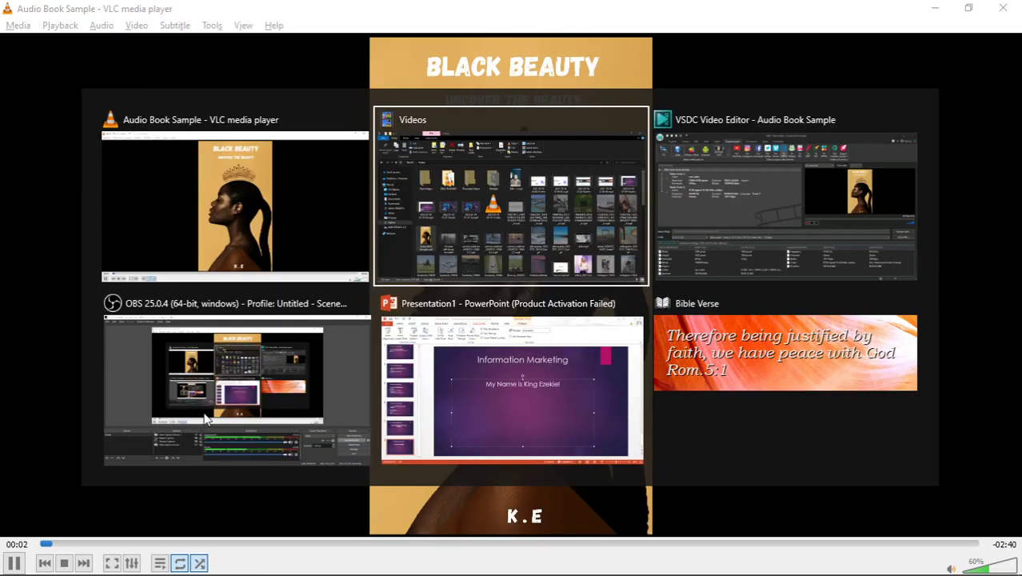
key(alt+Tab)
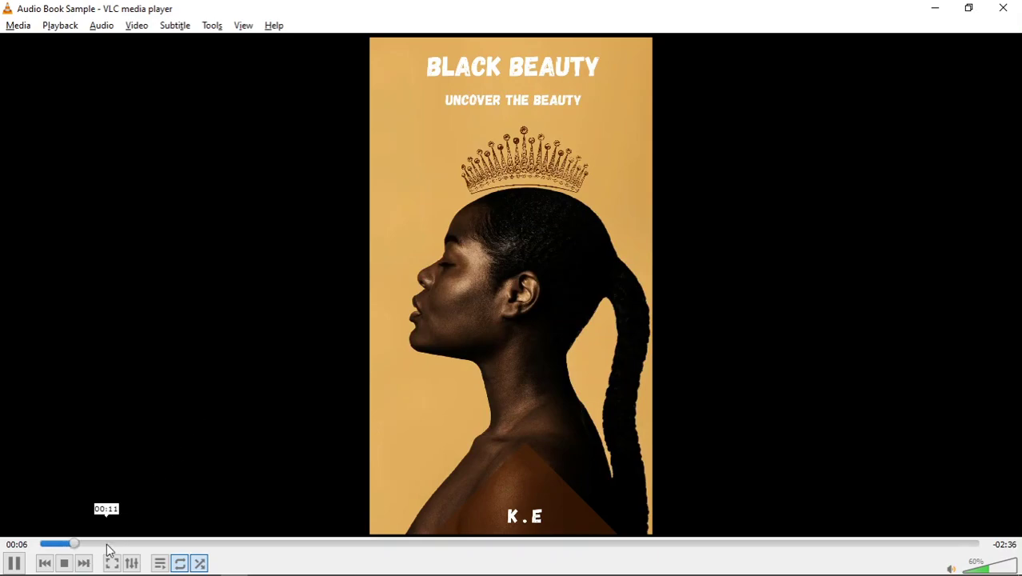
drag(108, 550, 694, 547)
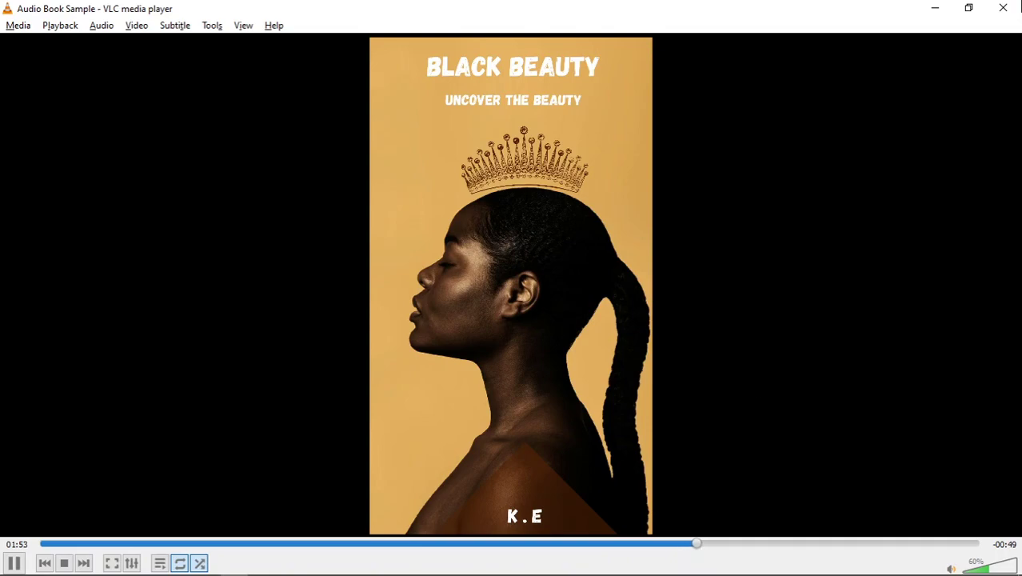
click(1002, 8)
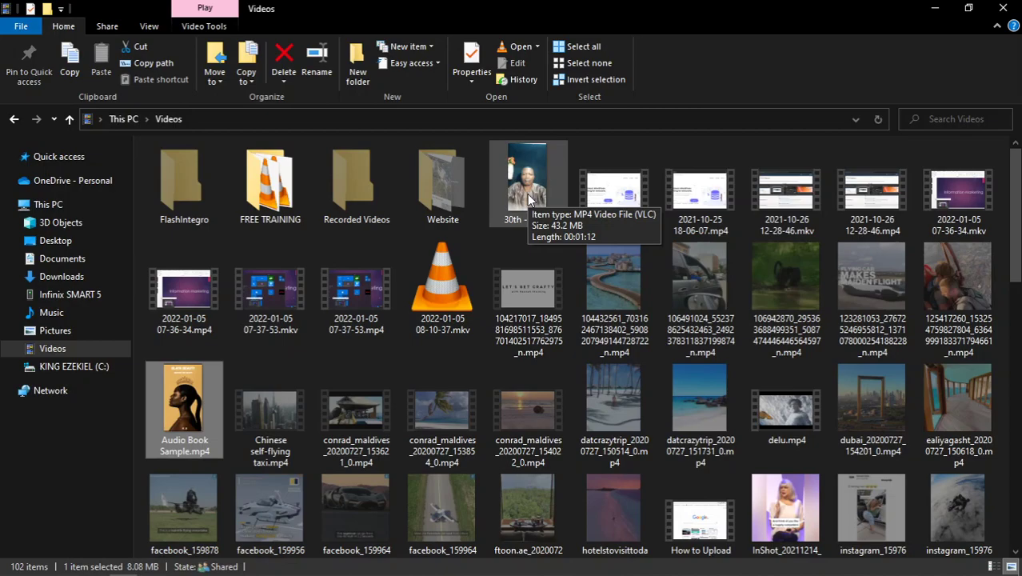
- Switch to the Presentation1 file in PowerPoint and show its first slide, Information Marketing
mouse_move(428, 568)
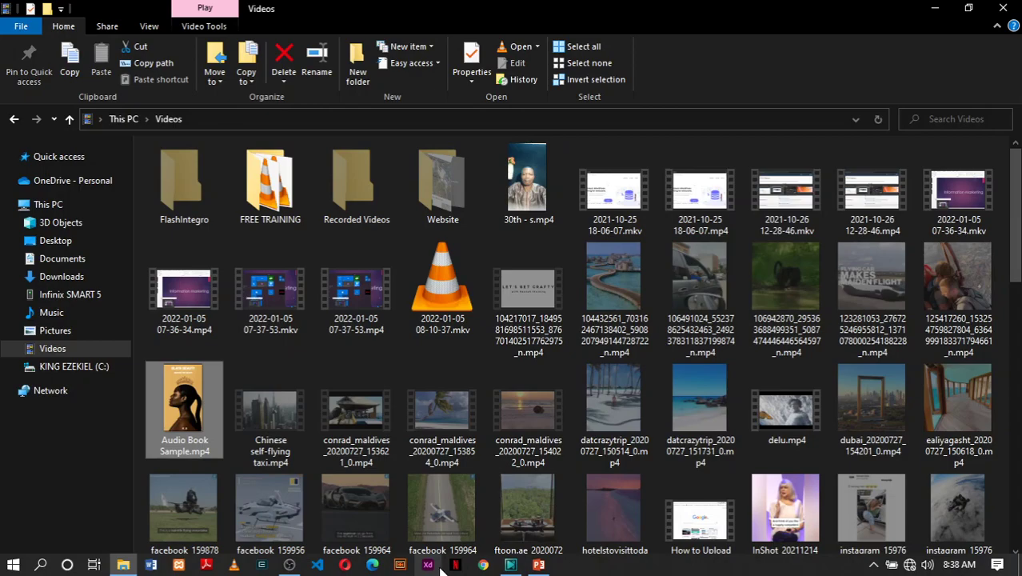
click(425, 530)
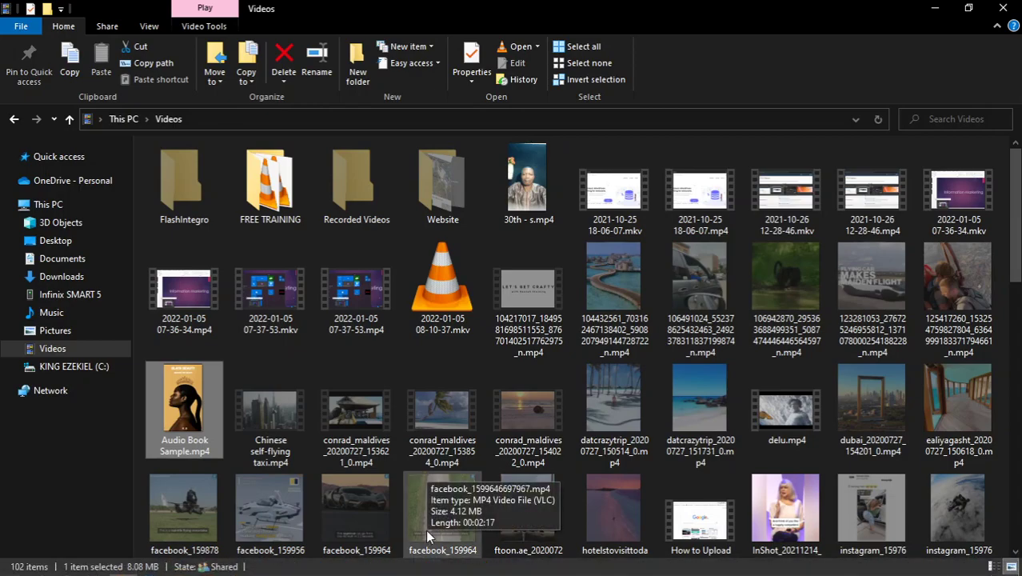
mouse_move(320, 560)
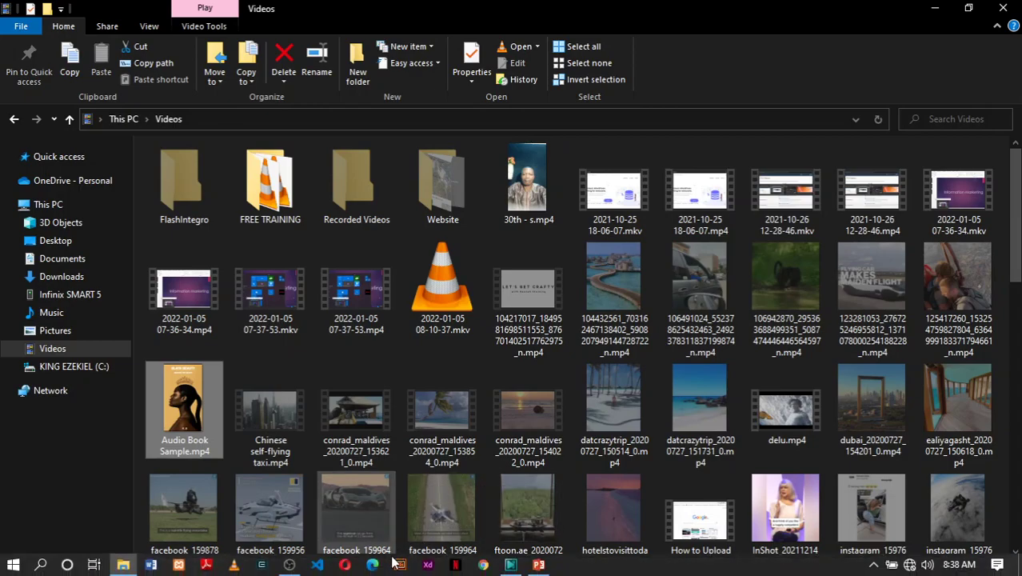
click(538, 565)
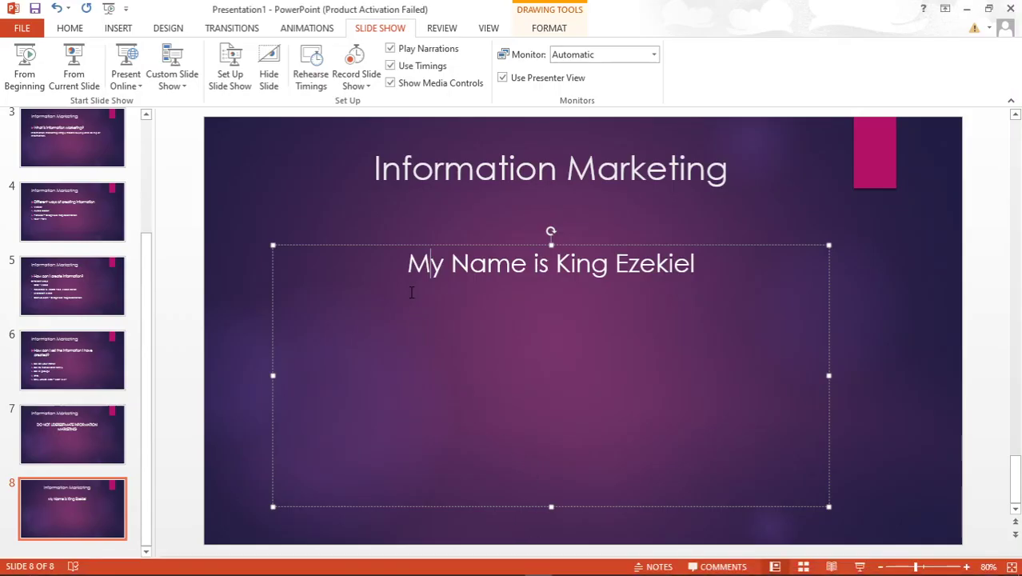
scroll(72, 220, up, 3)
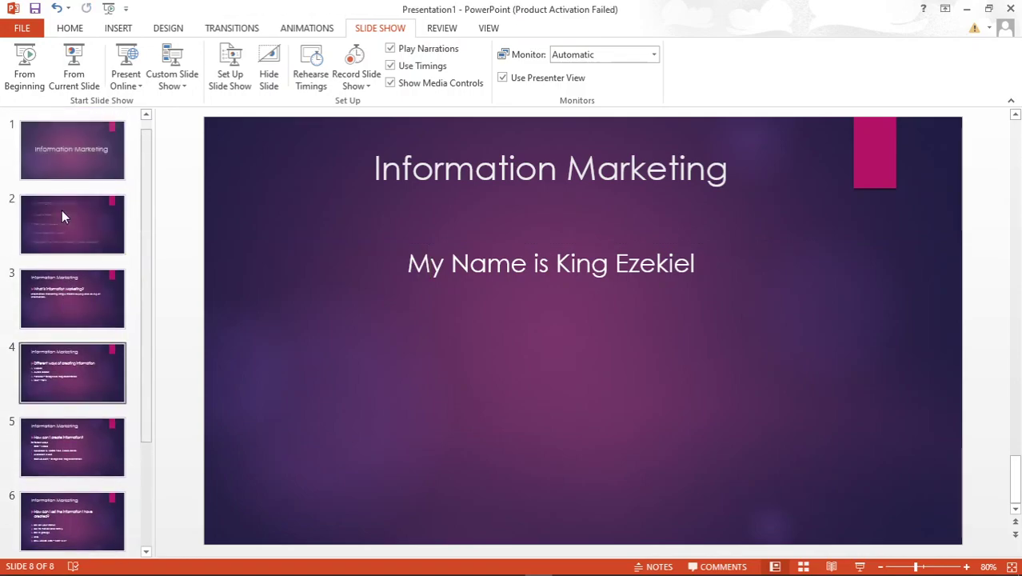
click(65, 168)
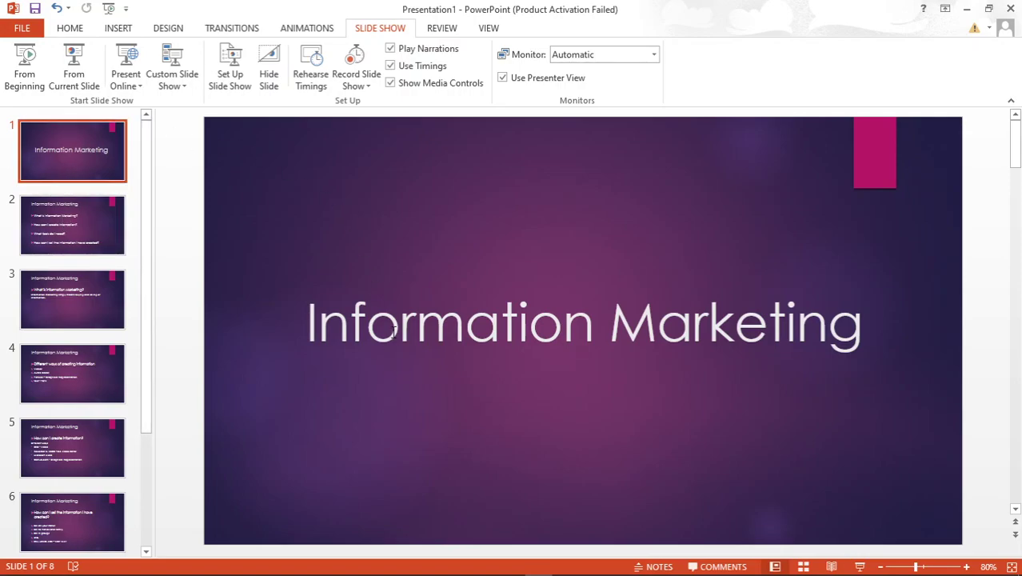
- Review the Information Marketing title slide and go to slide 2 with the list of questions
click(394, 332)
click(72, 225)
click(70, 171)
click(64, 242)
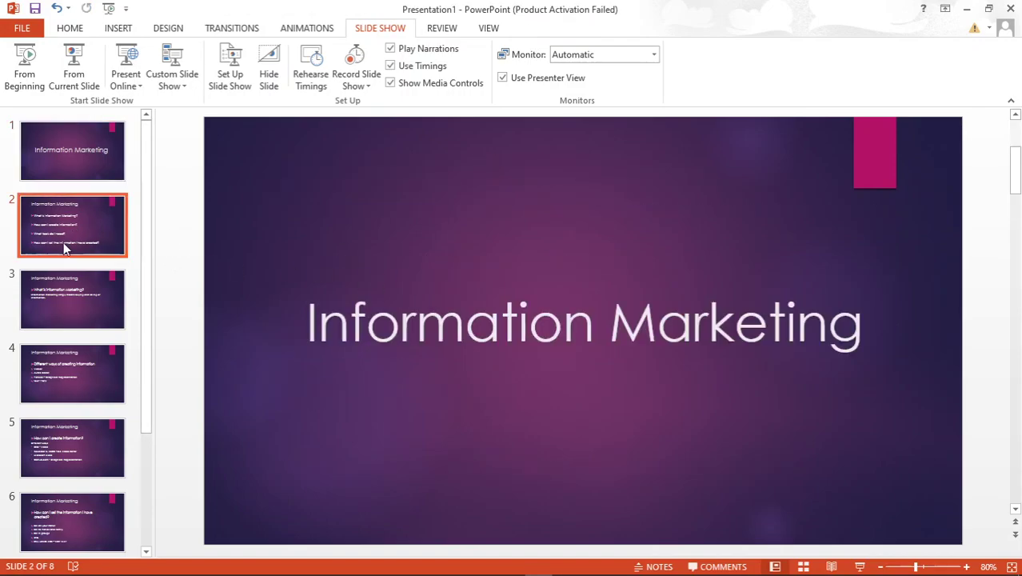